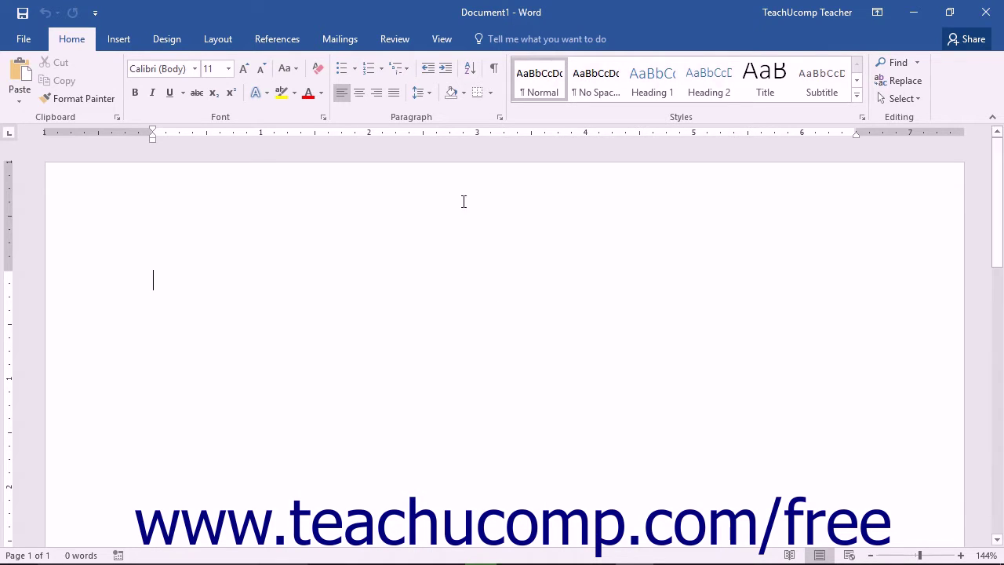
Launch the Step-by-Step Mail Merge Wizard from Mailings, starting at step 1 with Letters
click(340, 36)
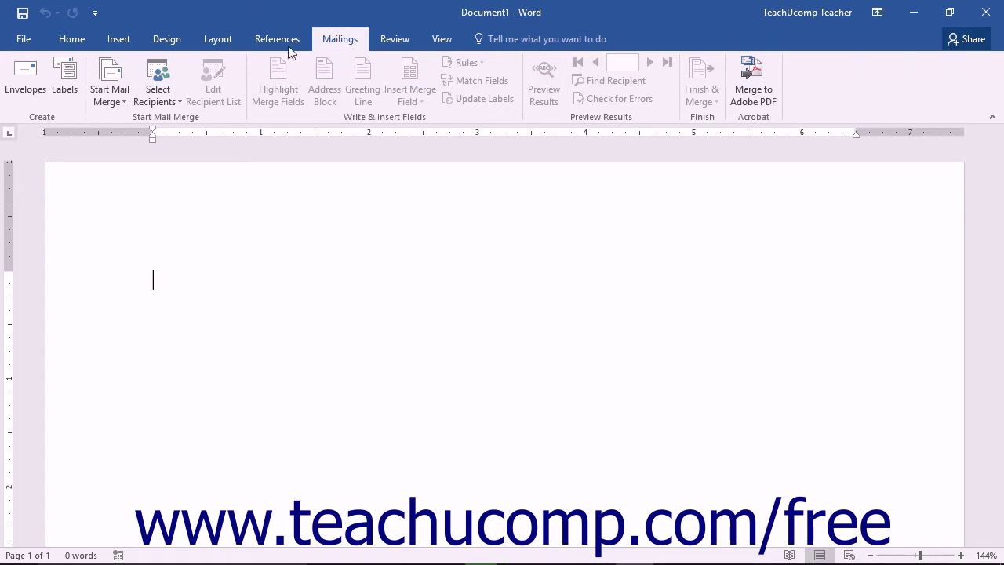
click(114, 98)
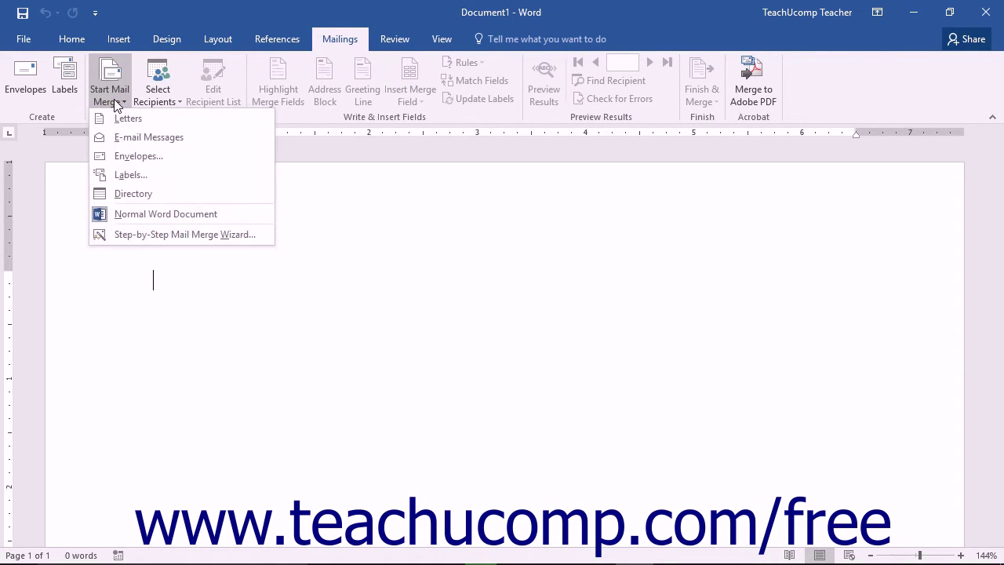
click(166, 236)
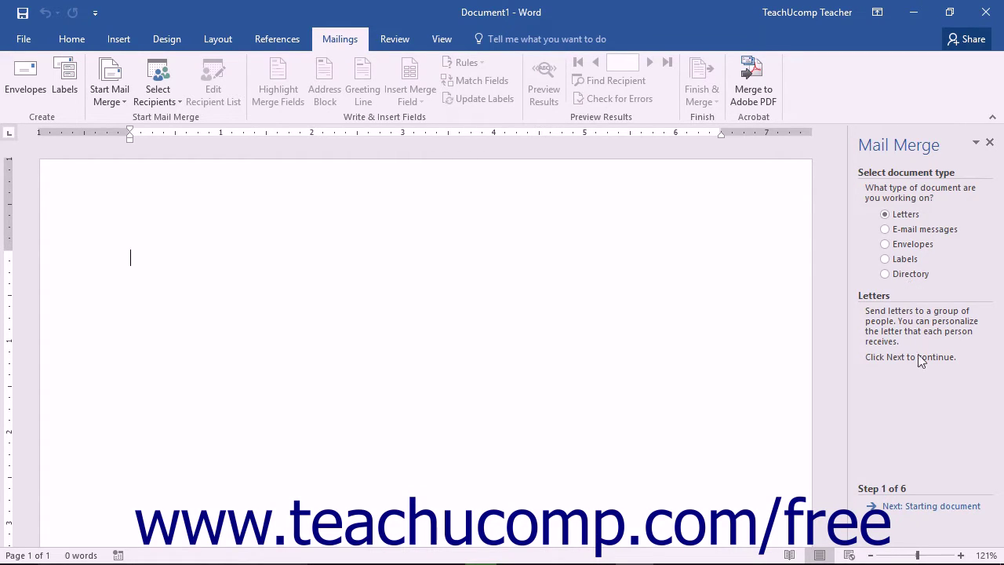
Advance the wizard to step 2, keeping Use the current document as the starting document
click(930, 506)
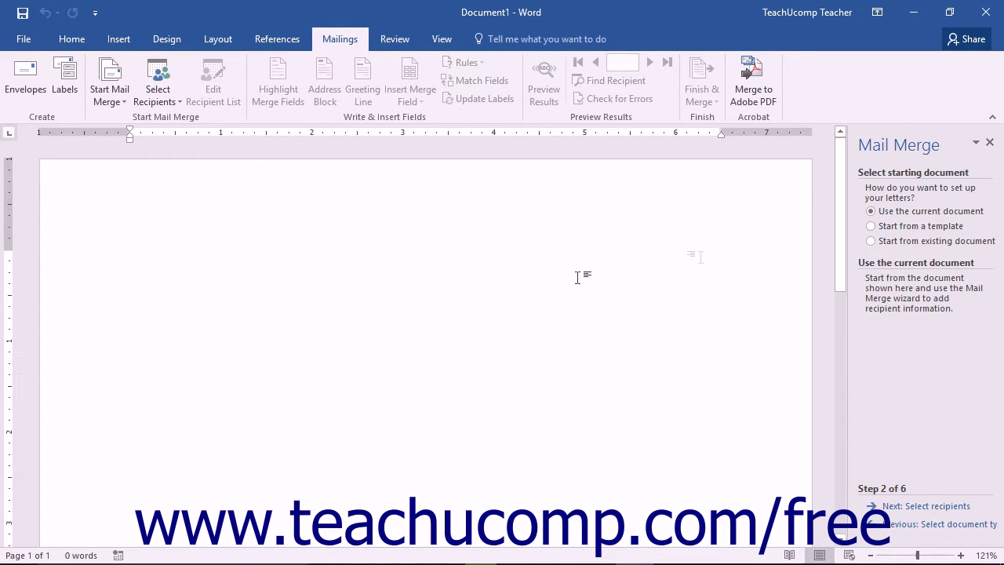
click(896, 212)
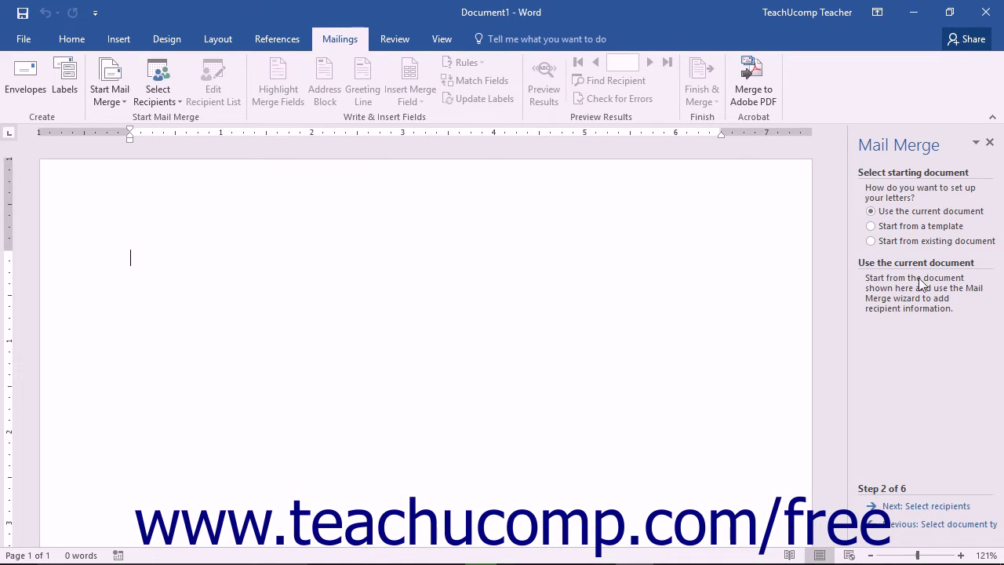
Choose Start from a template and view the Select Template dialog, then cancel it
click(913, 228)
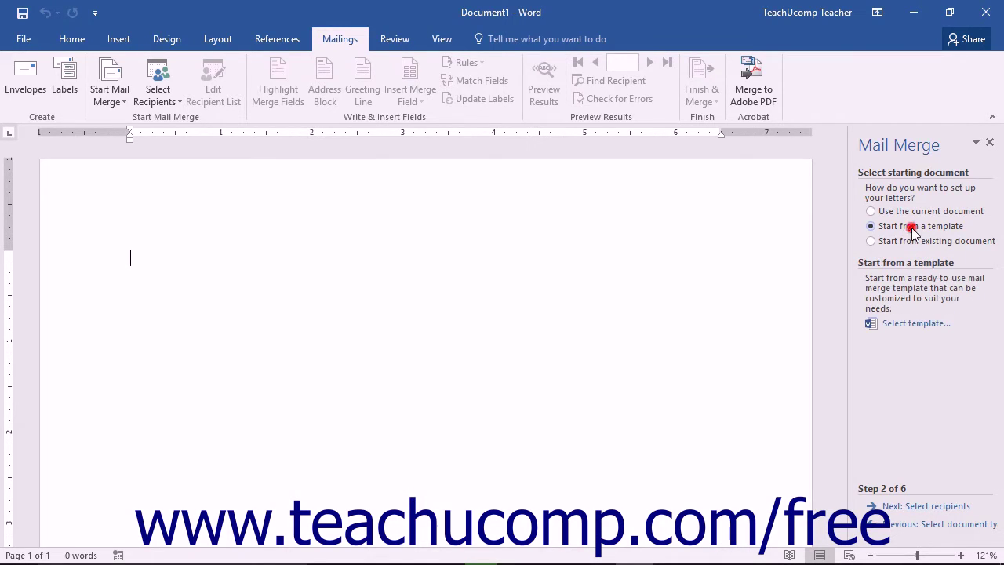
click(917, 324)
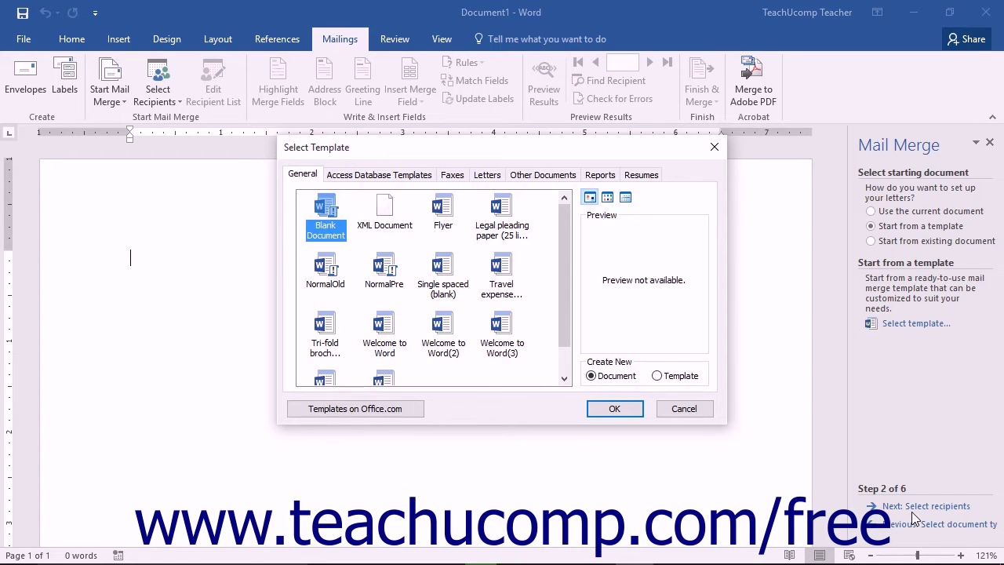
click(682, 408)
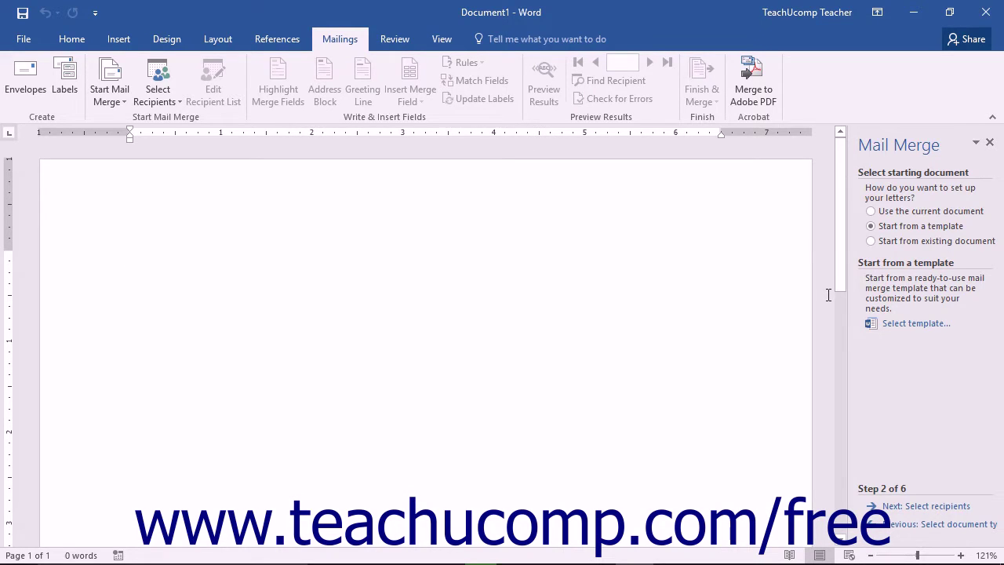
Choose Start from existing document and browse the Open dialog without opening a file
click(869, 242)
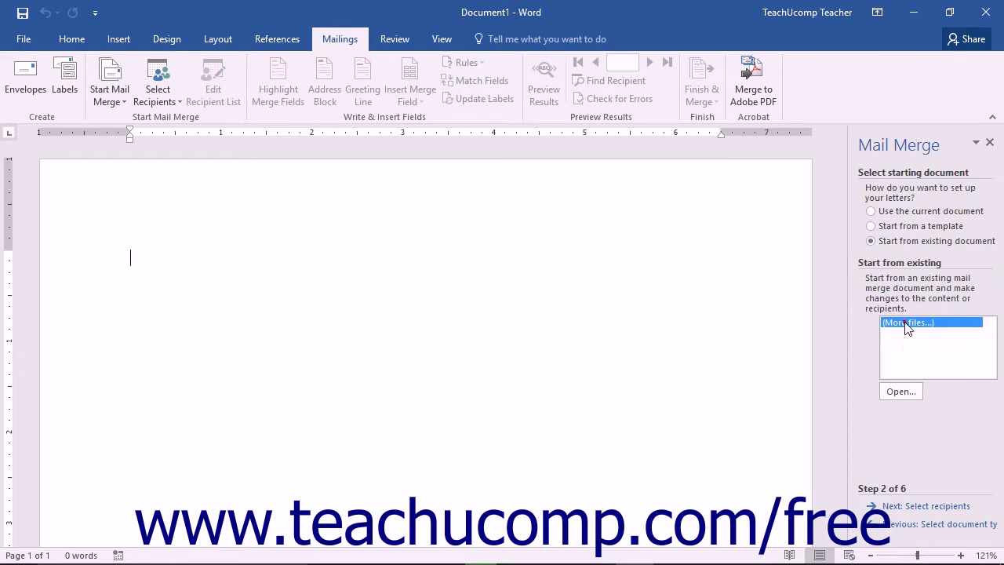
click(900, 392)
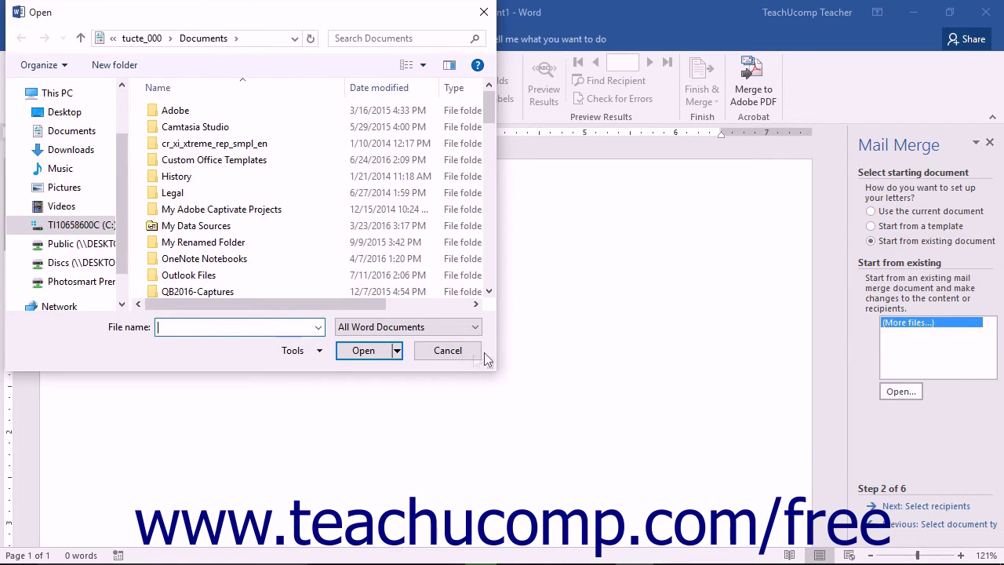
click(460, 352)
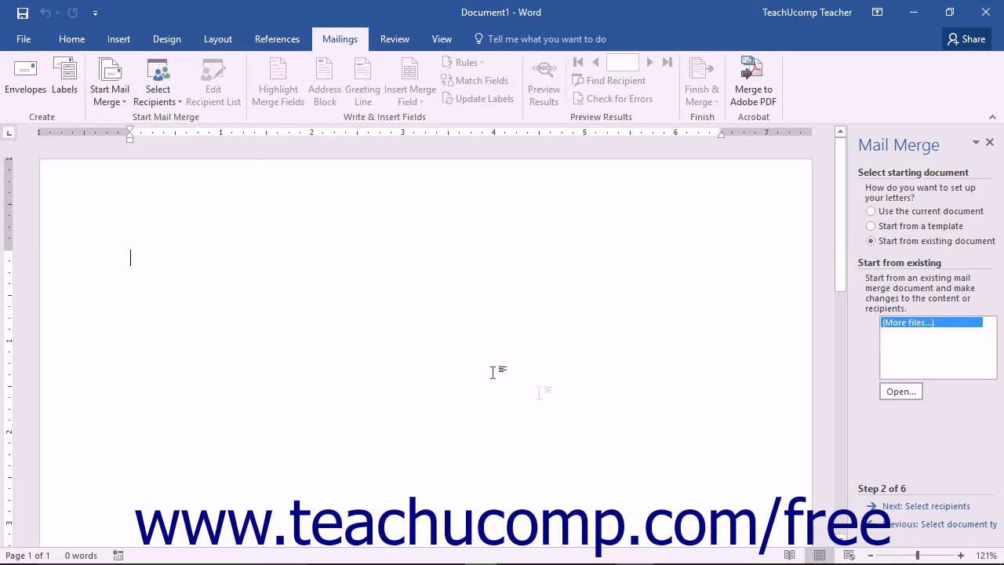
Return to step 1, settle on Envelopes as the document type, and advance to step 2
click(908, 527)
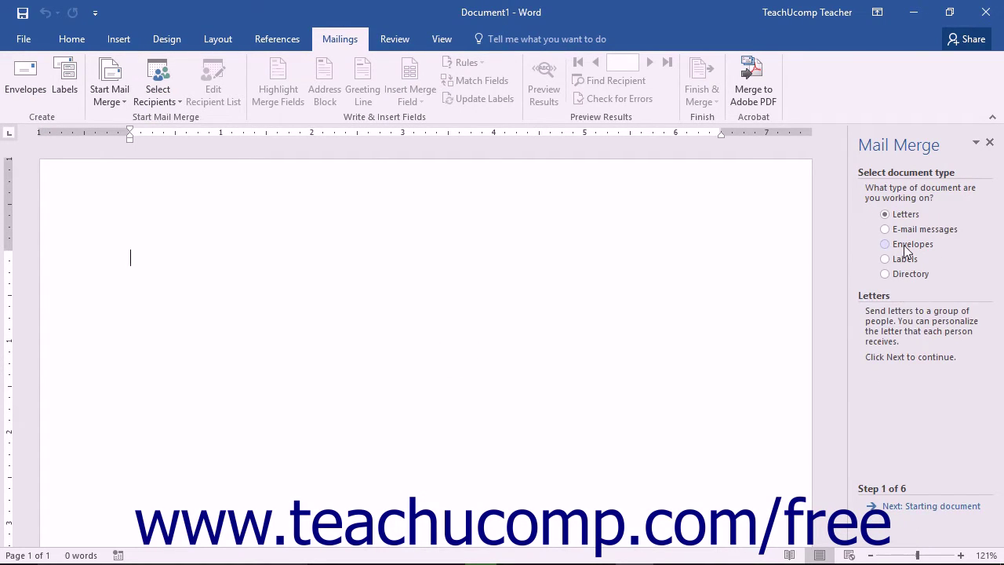
click(904, 246)
click(900, 265)
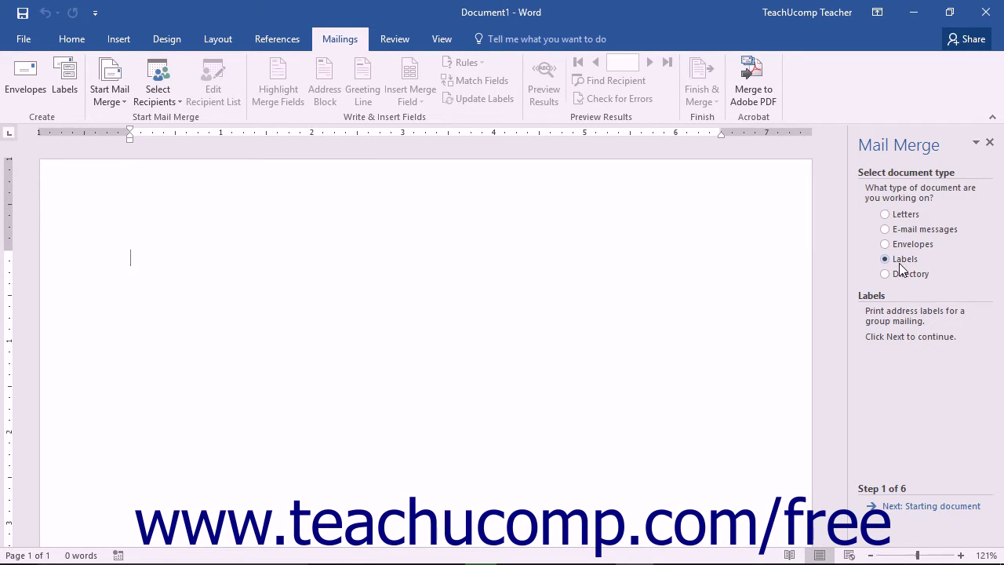
click(900, 247)
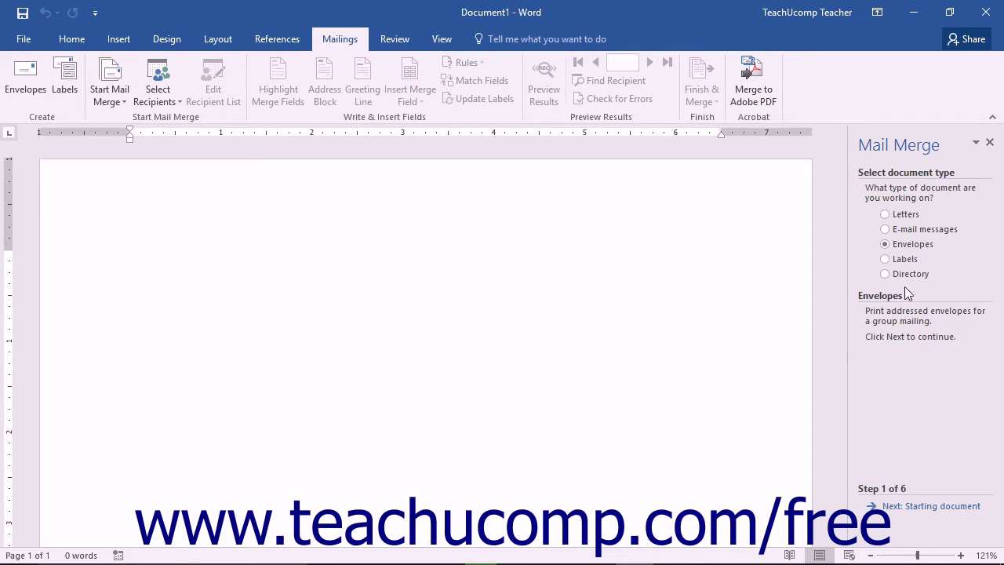
click(886, 244)
click(916, 506)
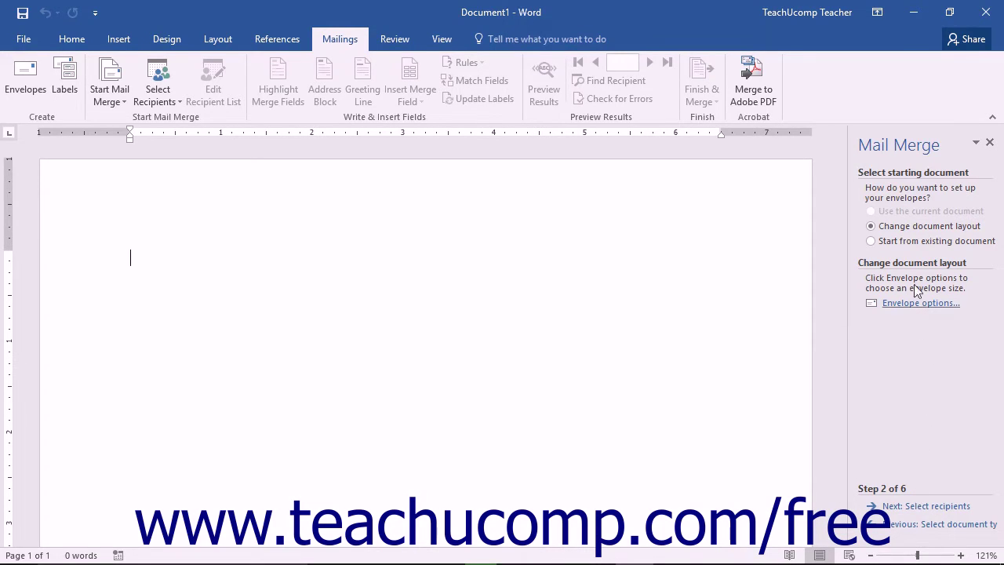
Choose Change document layout and bring up Envelope Options showing Size 10
click(917, 225)
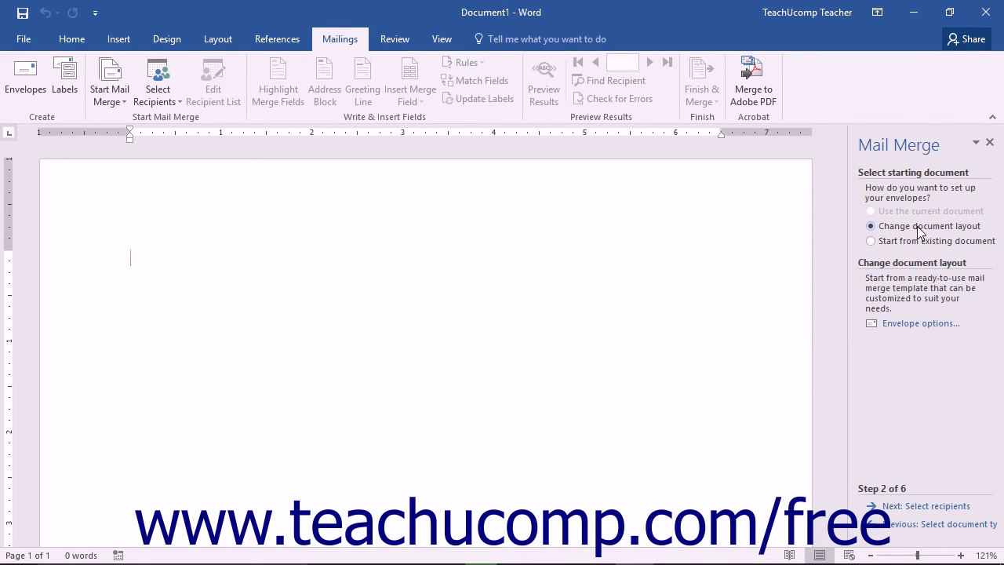
click(927, 507)
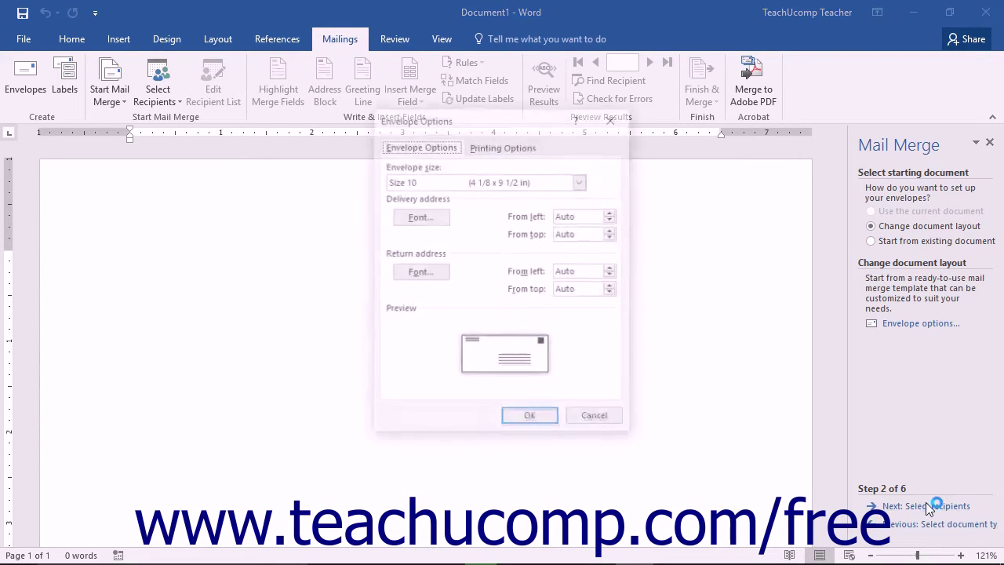
click(608, 413)
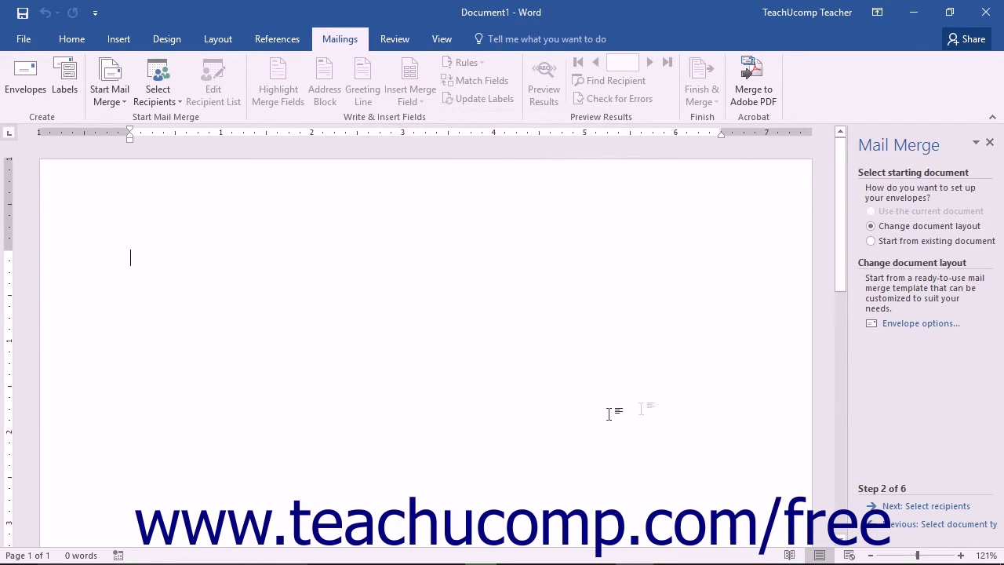
click(904, 324)
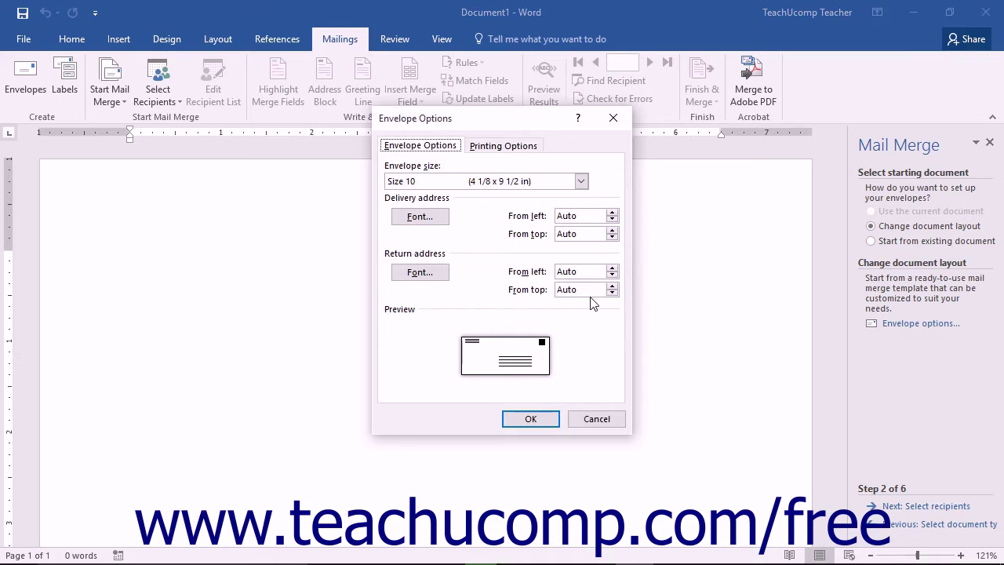
Browse the envelope sizes and try a Custom size's width and height, then abandon it
click(580, 181)
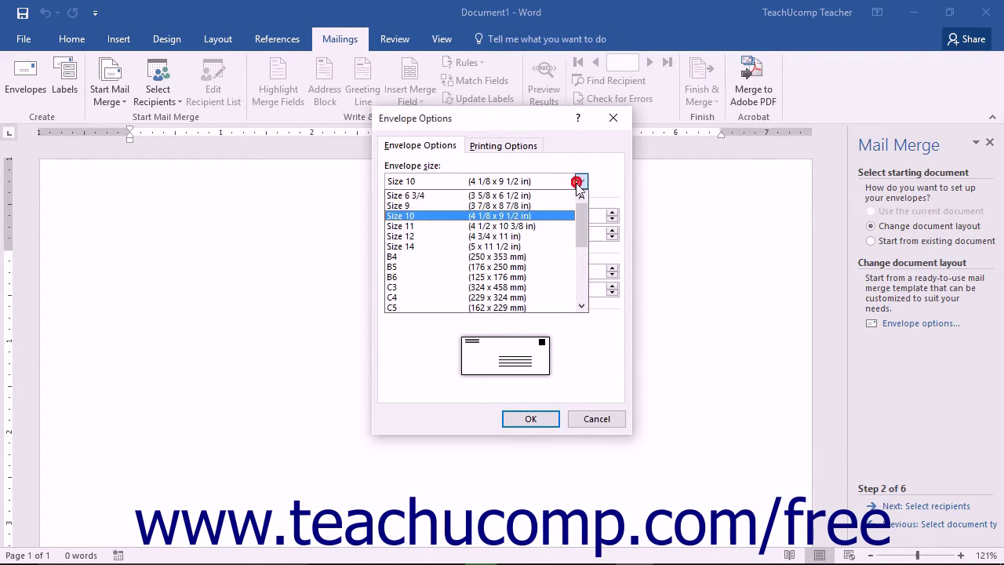
click(546, 216)
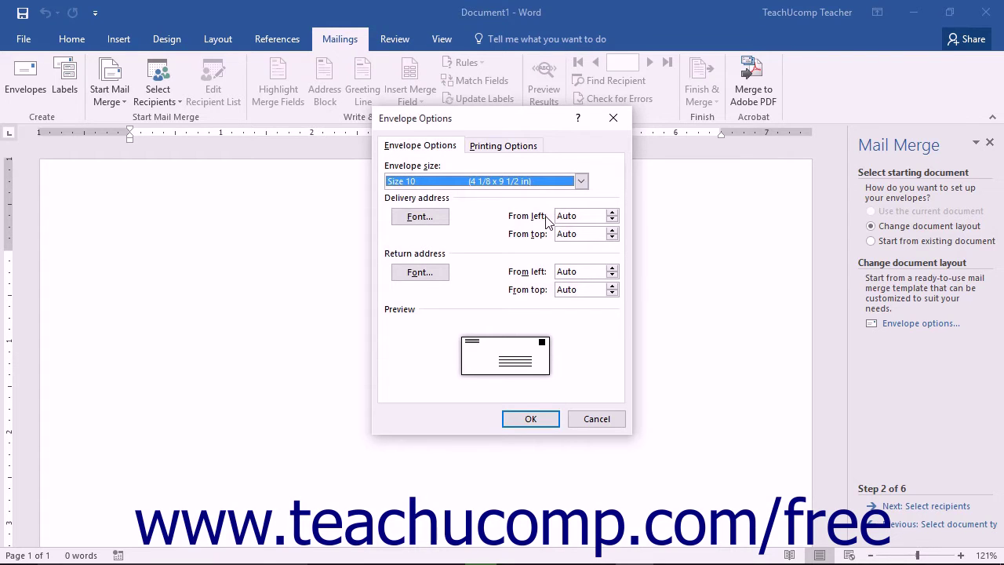
click(581, 182)
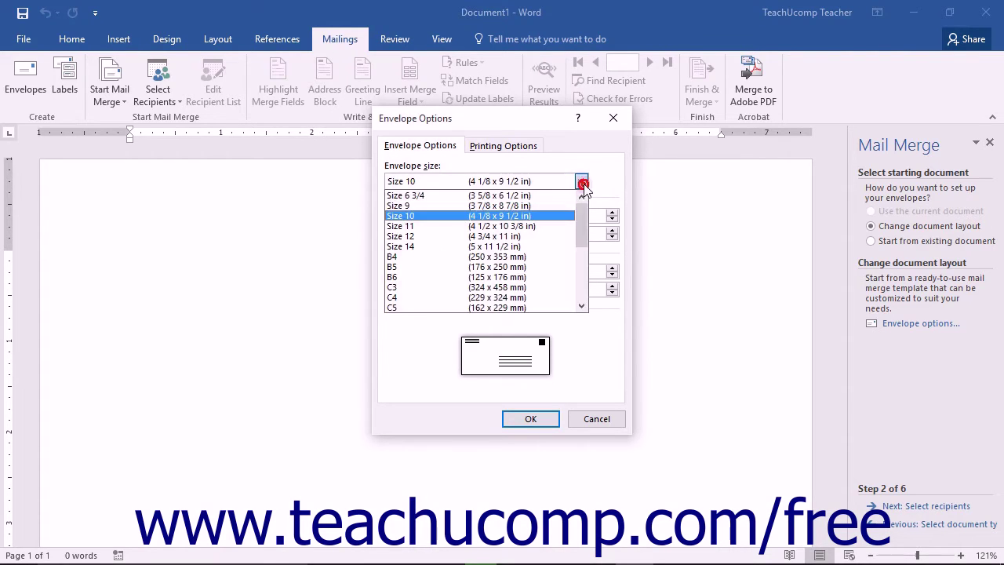
drag(581, 207, 580, 302)
click(535, 307)
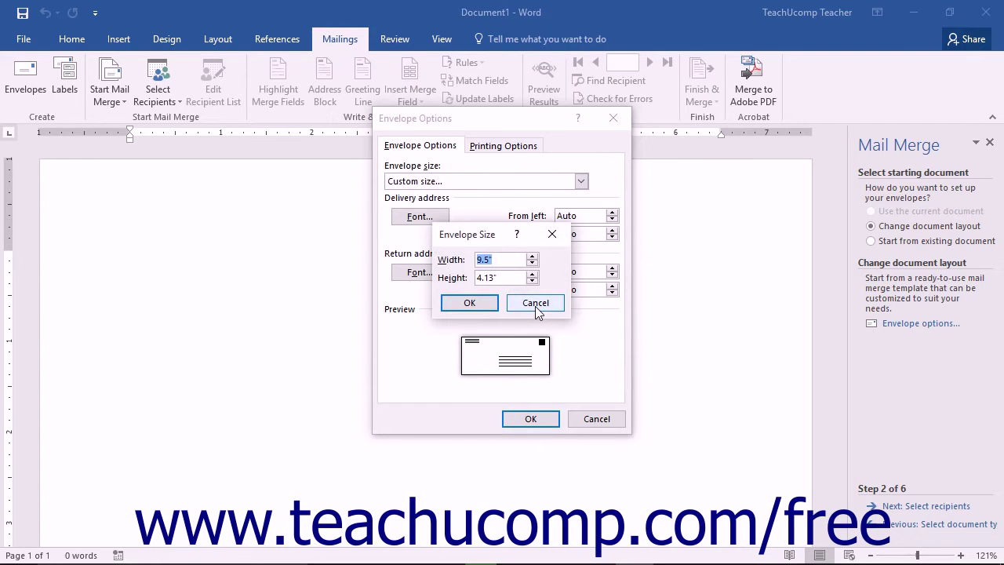
click(511, 259)
click(510, 278)
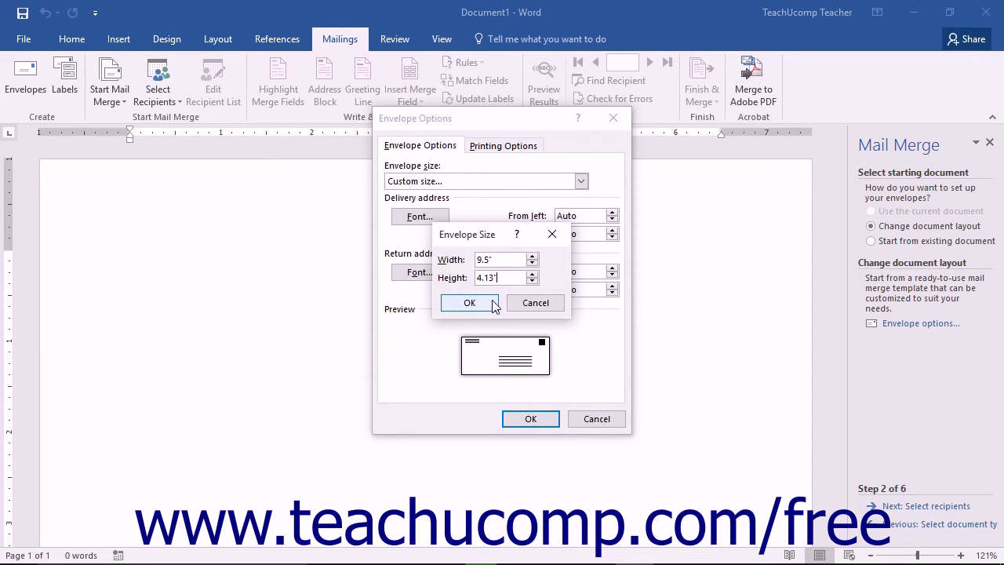
click(536, 303)
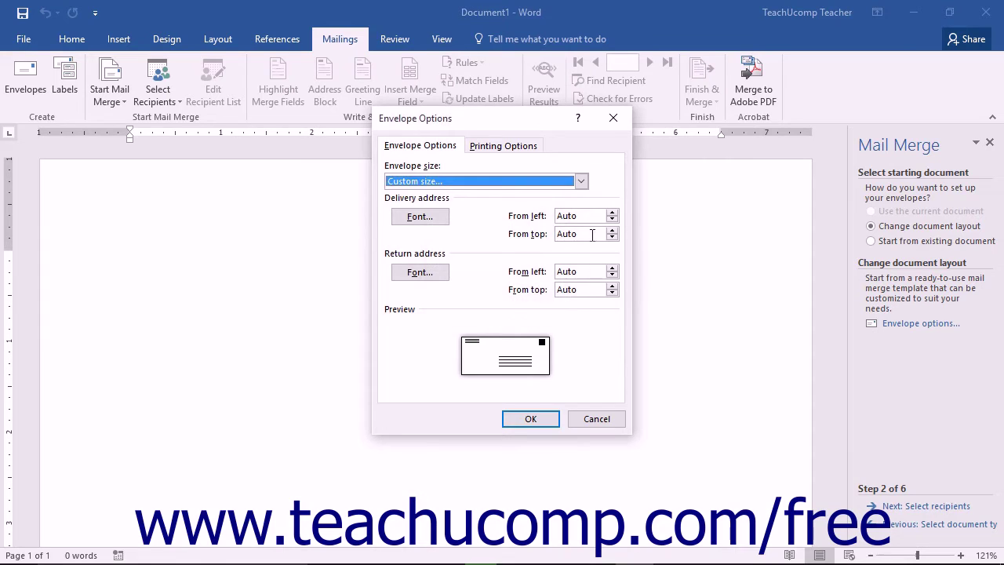
Set the envelope size back to Size 10 (4 1/8 x 9 1/2 in)
click(581, 181)
scroll(561, 225, up, 5)
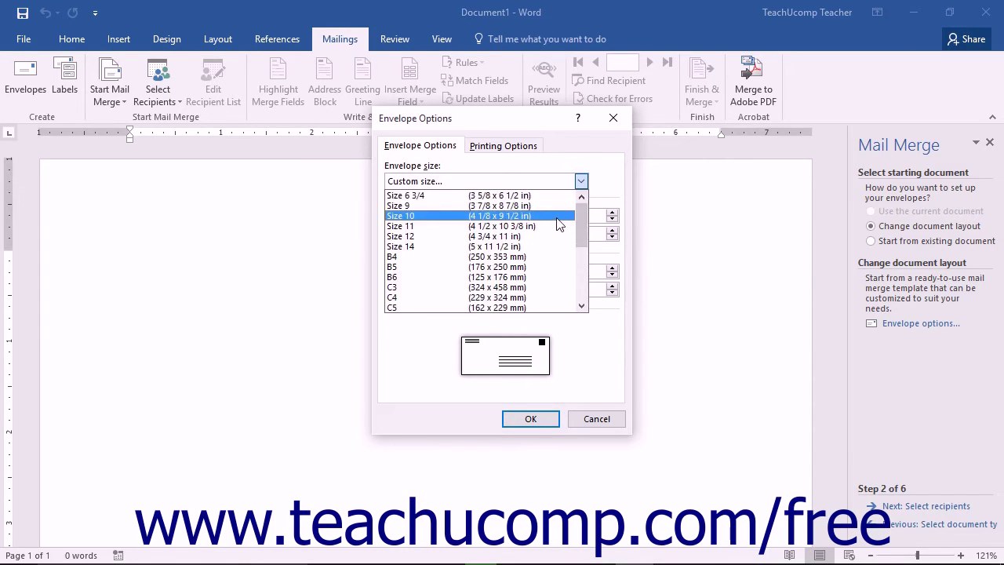
click(558, 216)
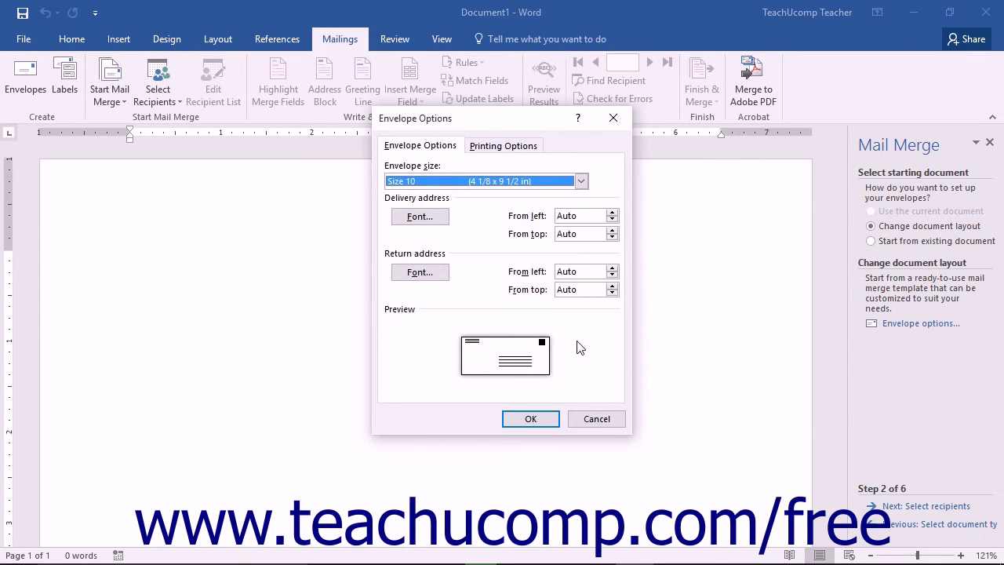
click(479, 220)
click(421, 217)
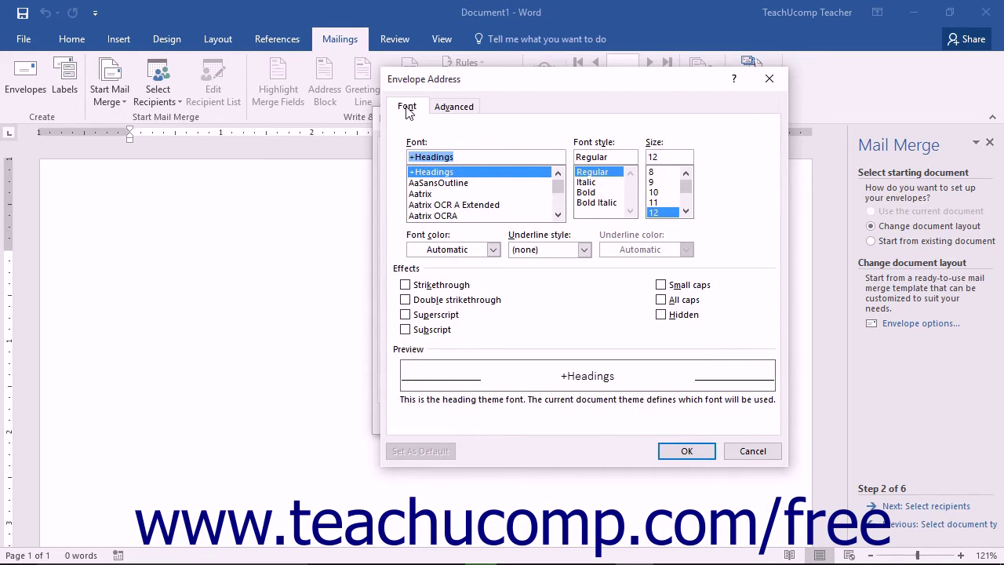
click(455, 107)
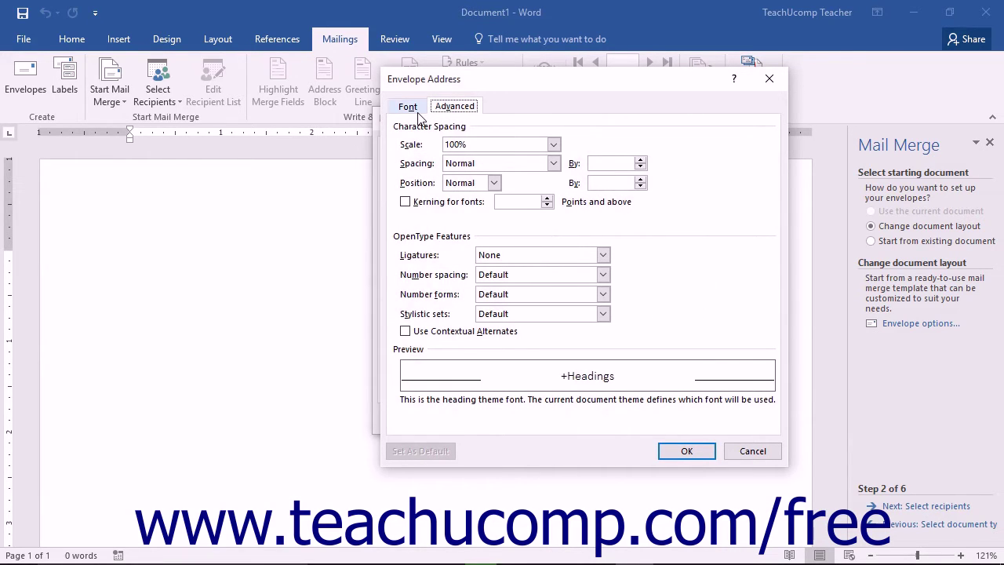
click(418, 116)
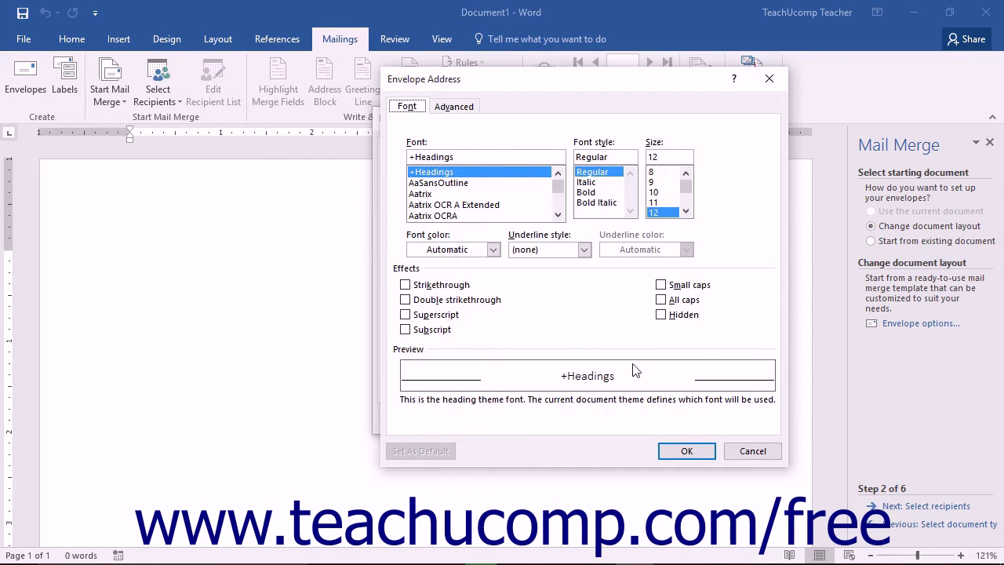
click(686, 452)
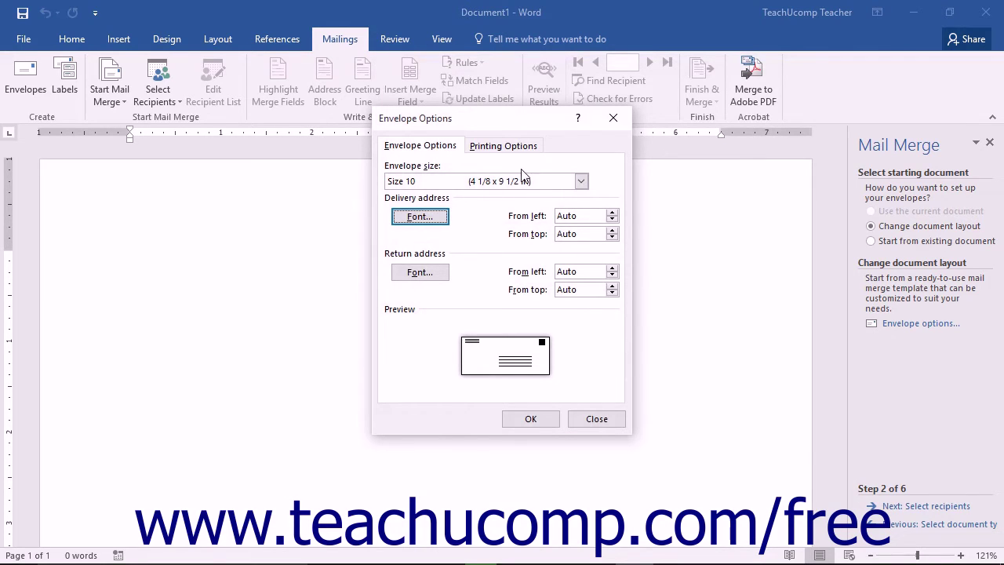
Review Printing Options, apply the Size 10 envelope layout, and go back to step 1
click(514, 148)
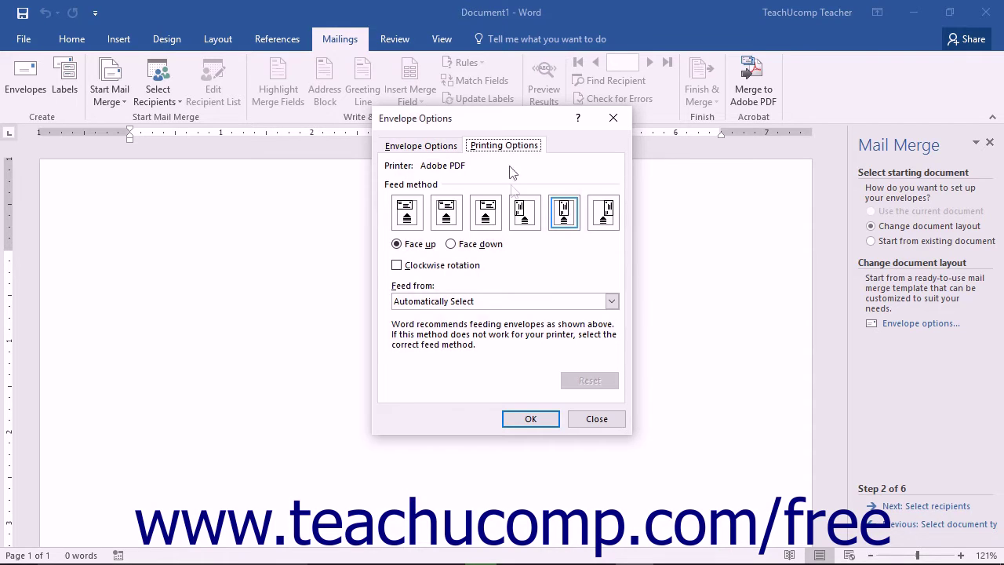
click(529, 419)
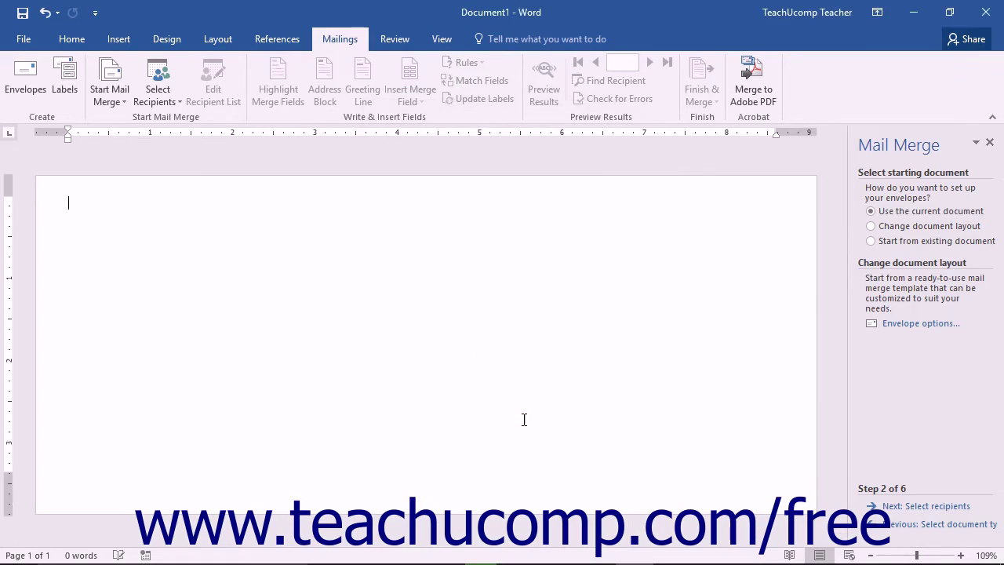
click(905, 523)
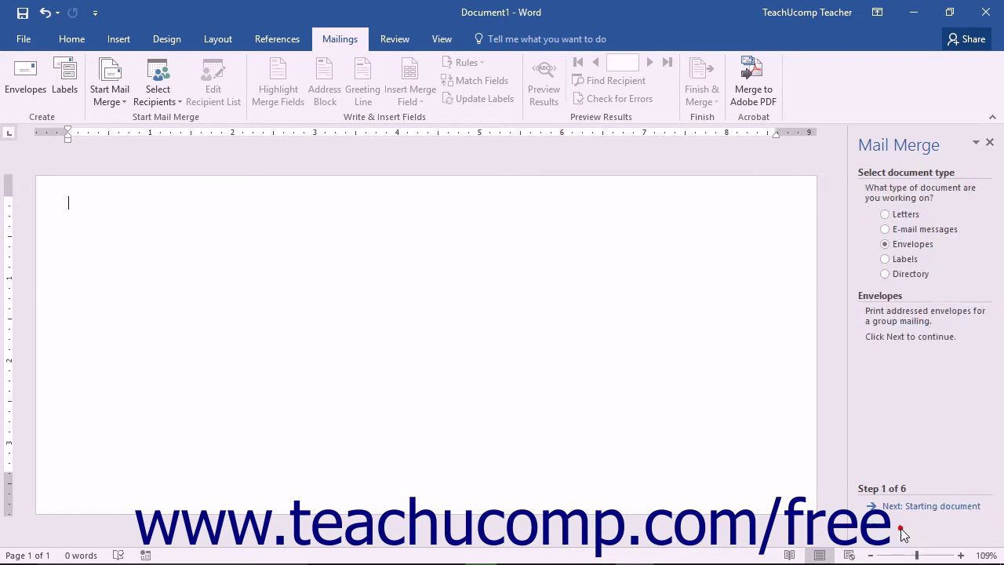
Switch the merge type to Labels and choose Change document layout to bring up Label Options
click(891, 263)
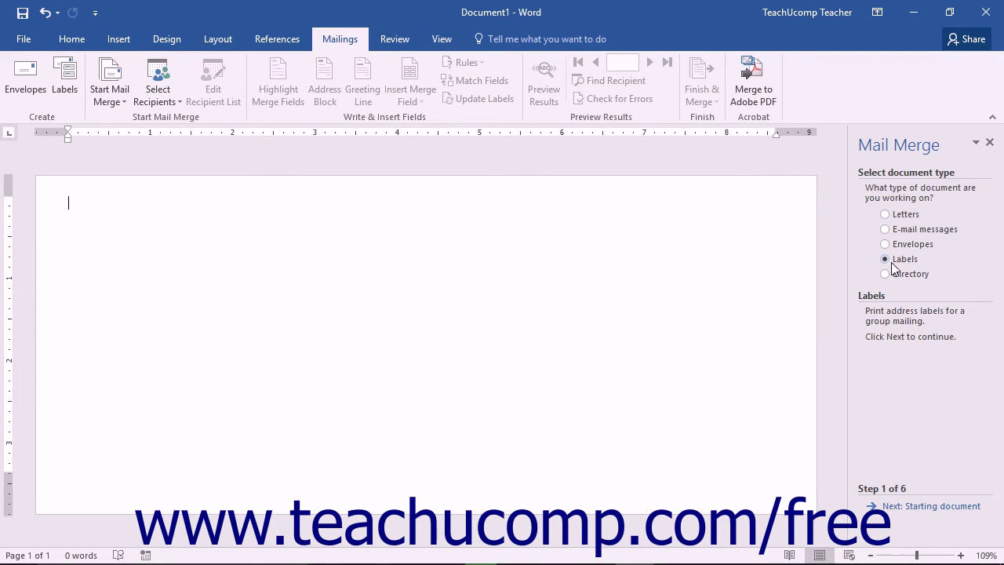
click(931, 506)
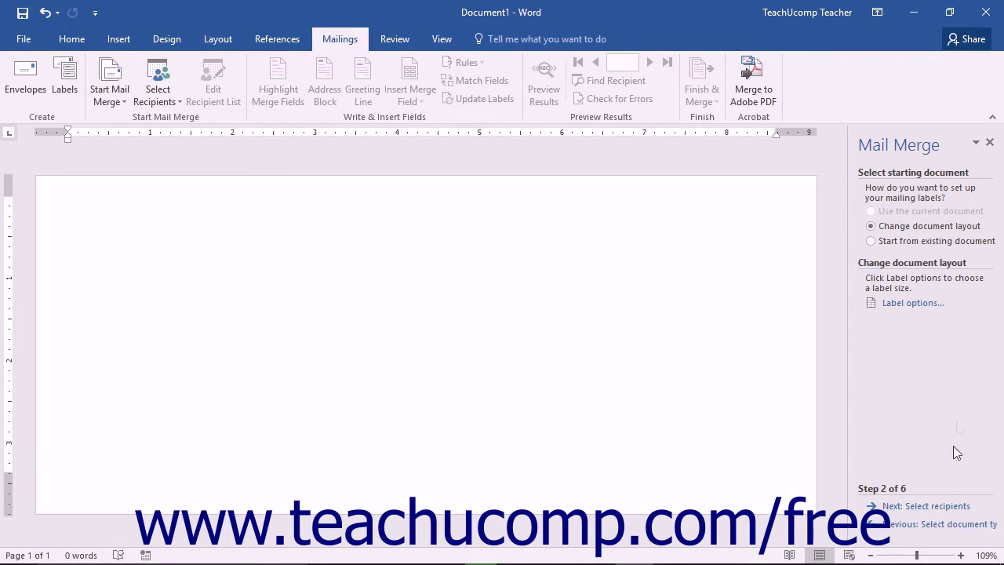
click(930, 227)
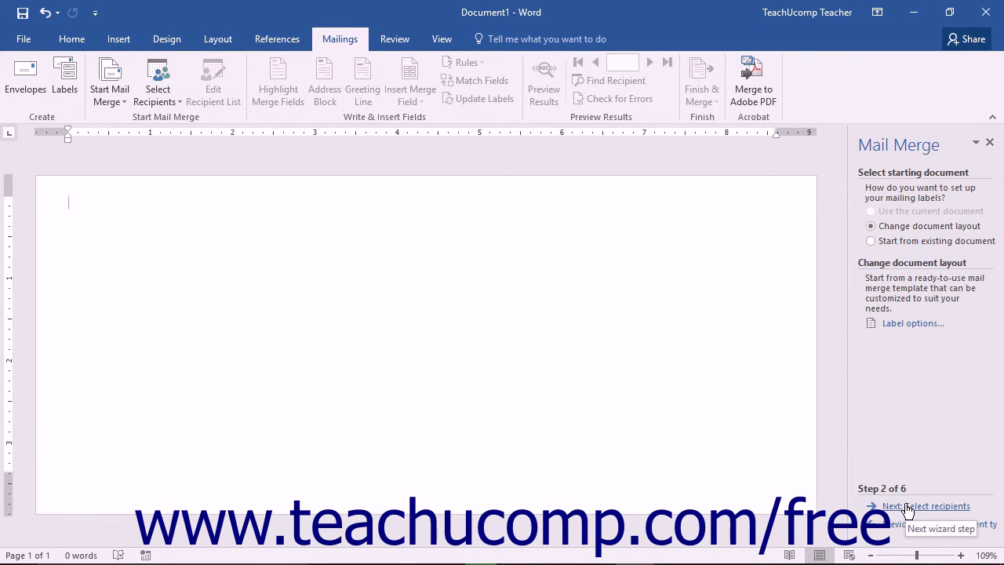
click(913, 323)
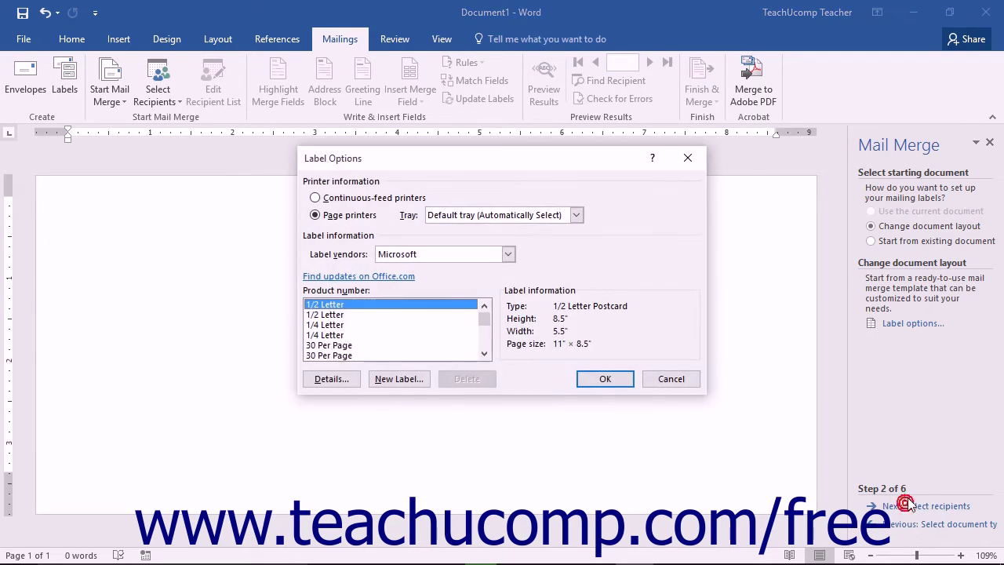
Reopen Label Options, keeping Page printers and the default paper tray
click(679, 382)
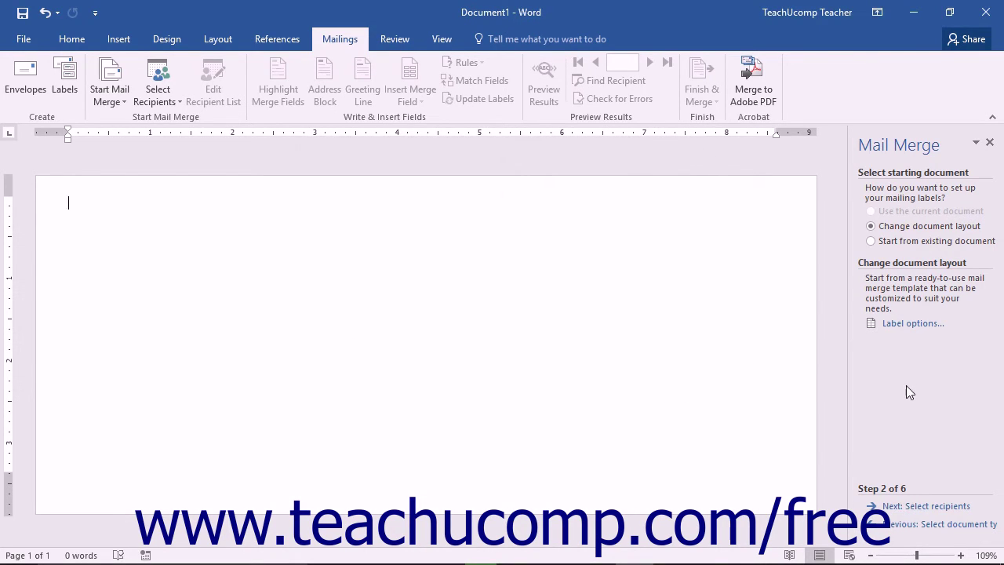
click(907, 328)
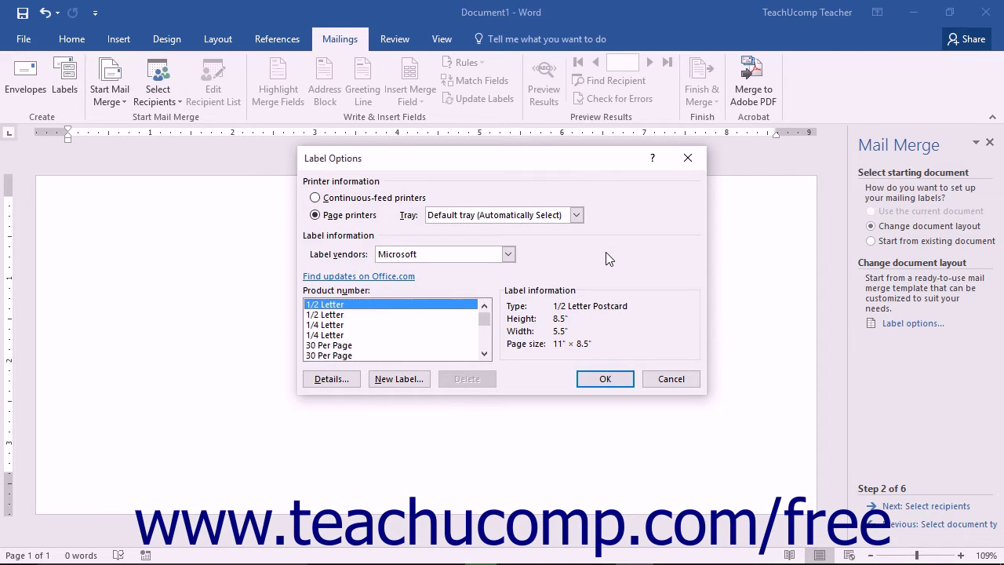
click(382, 198)
click(355, 219)
click(576, 214)
click(576, 214)
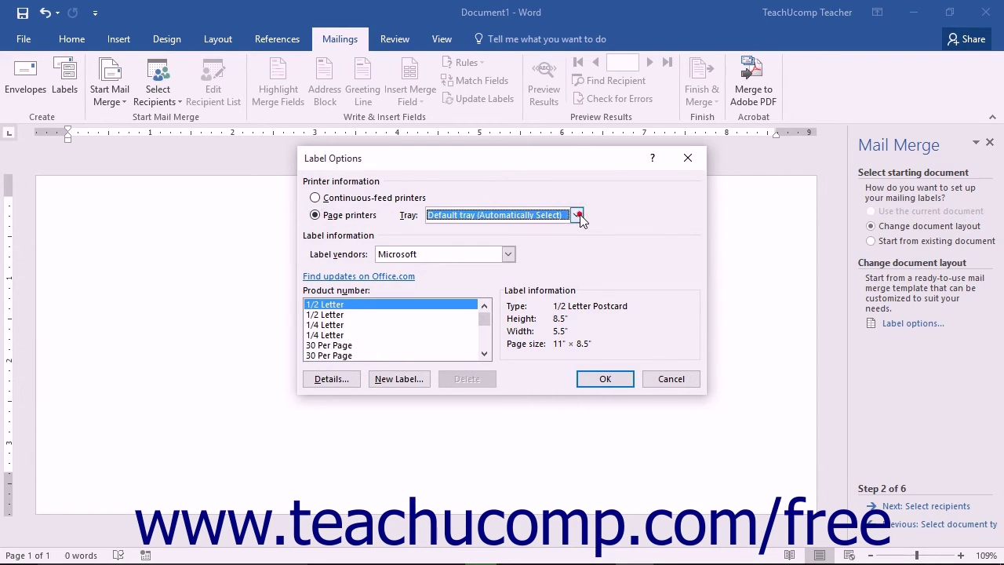
Select Avery US Letter as the vendor and 8161 Easy Peel Address Labels
click(508, 254)
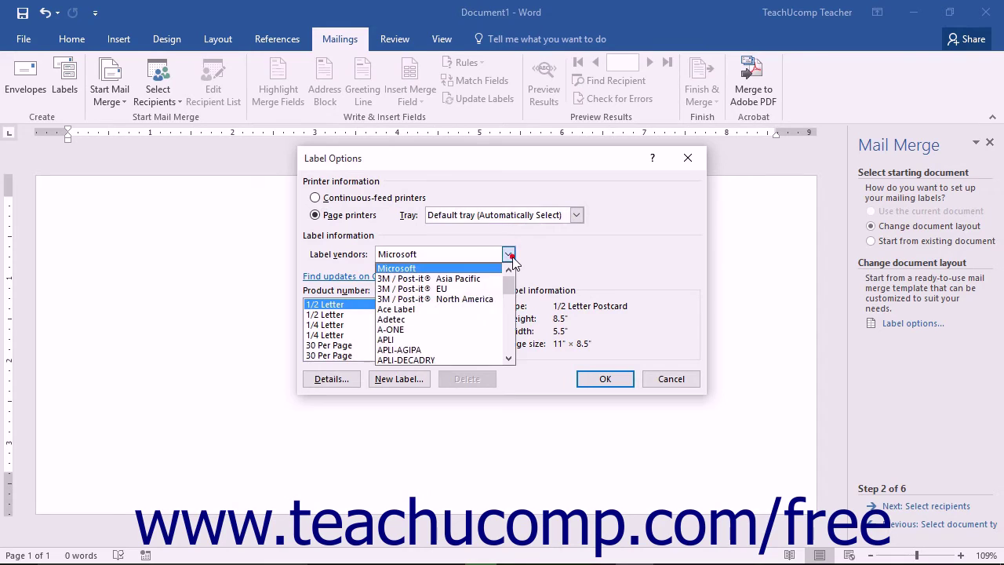
scroll(439, 314, down, 3)
click(425, 298)
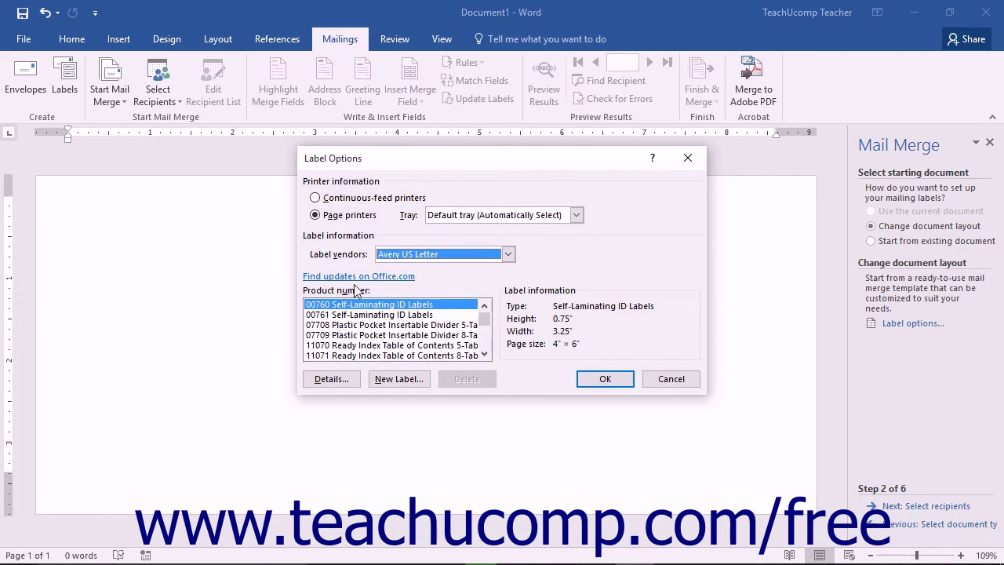
scroll(421, 323, down, 10)
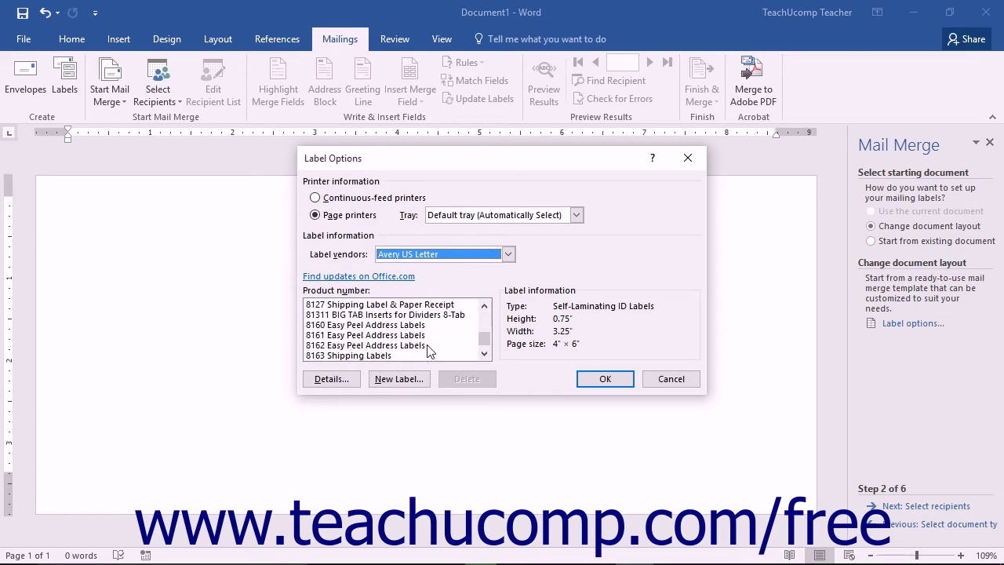
click(424, 335)
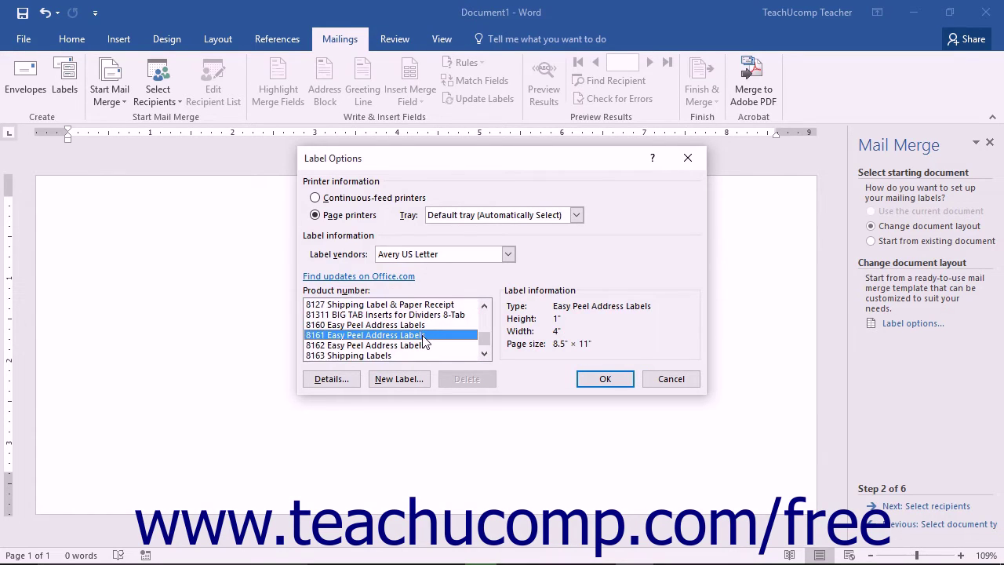
click(343, 380)
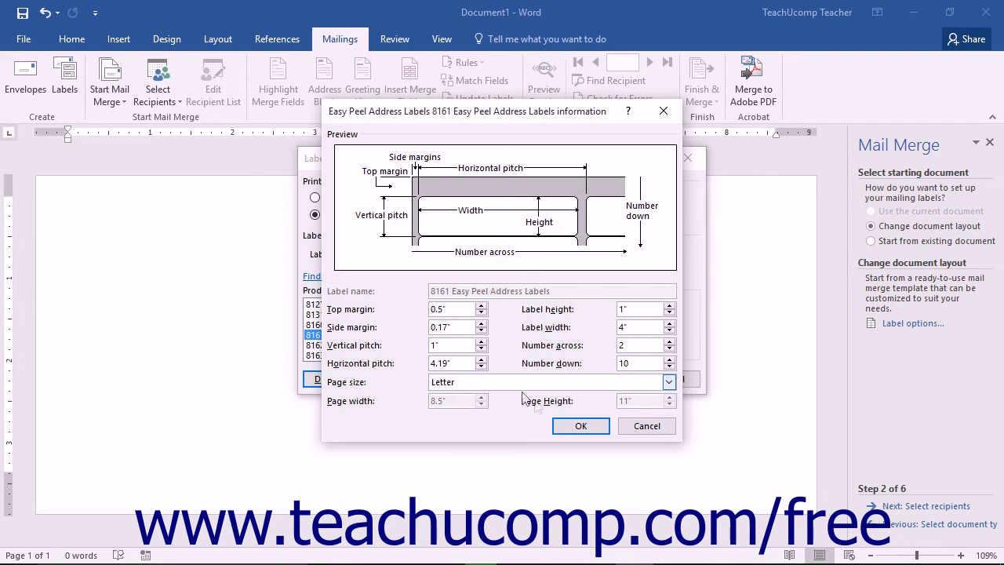
click(574, 427)
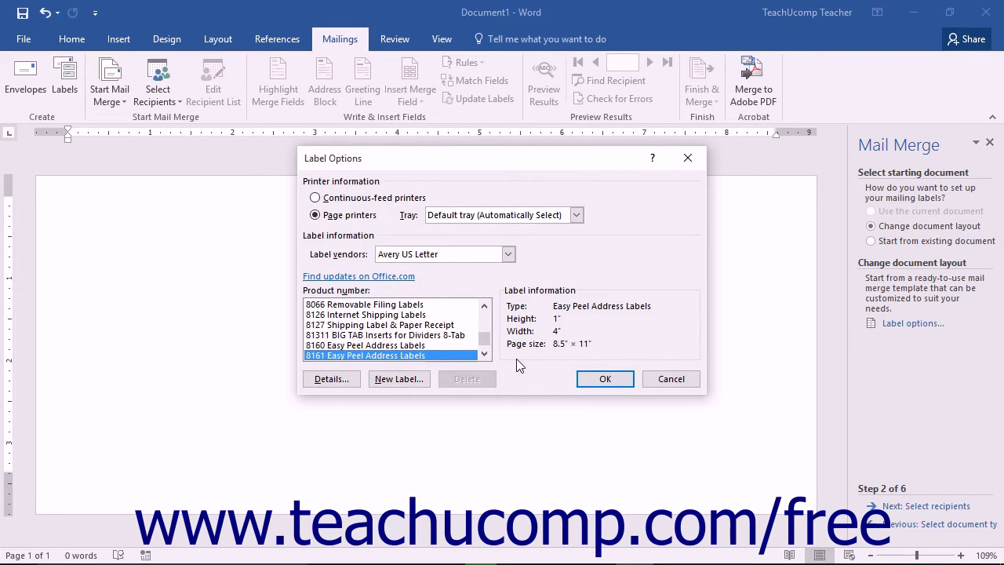
Abandon a custom label and confirm Avery 8161 Easy Peel Address Labels (1" × 4") as the layout
click(399, 380)
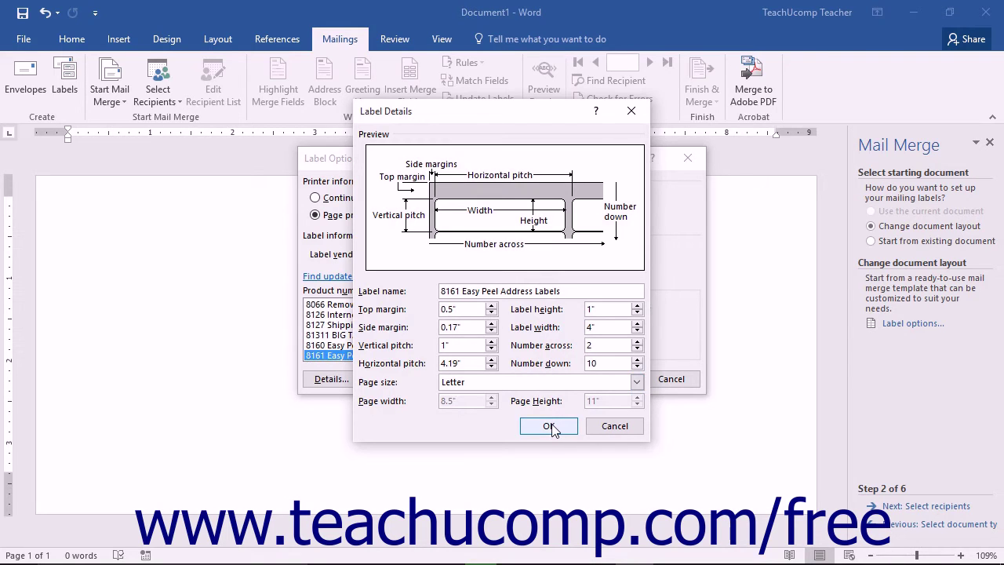
click(612, 427)
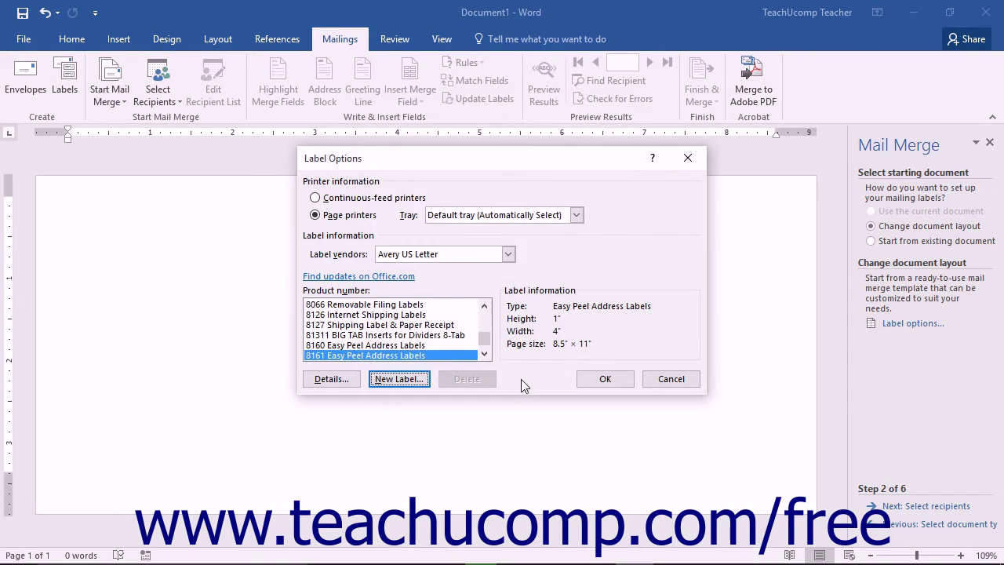
click(621, 381)
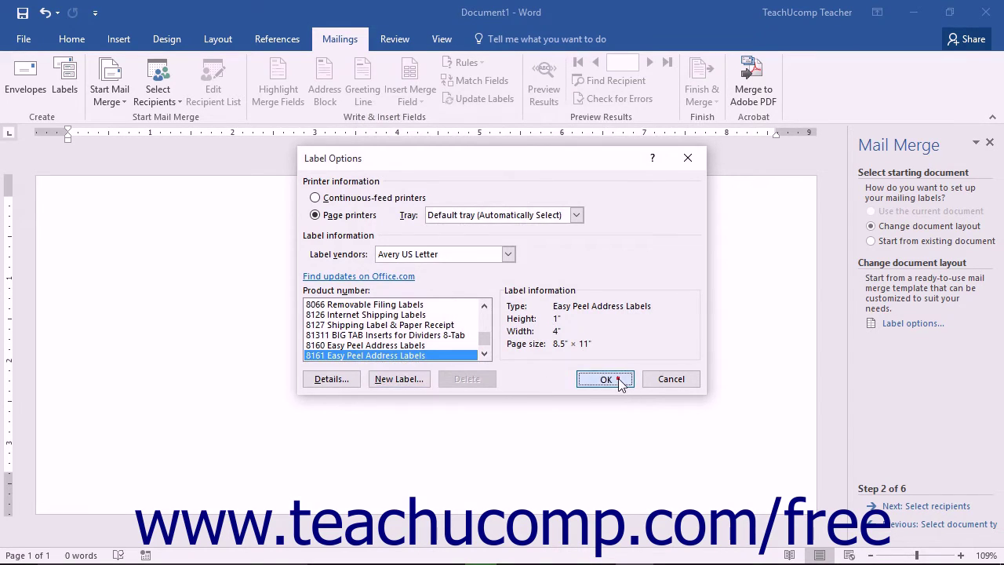
Accept the label layout reset, advance to recipient selection, and keep Use an existing list
click(476, 333)
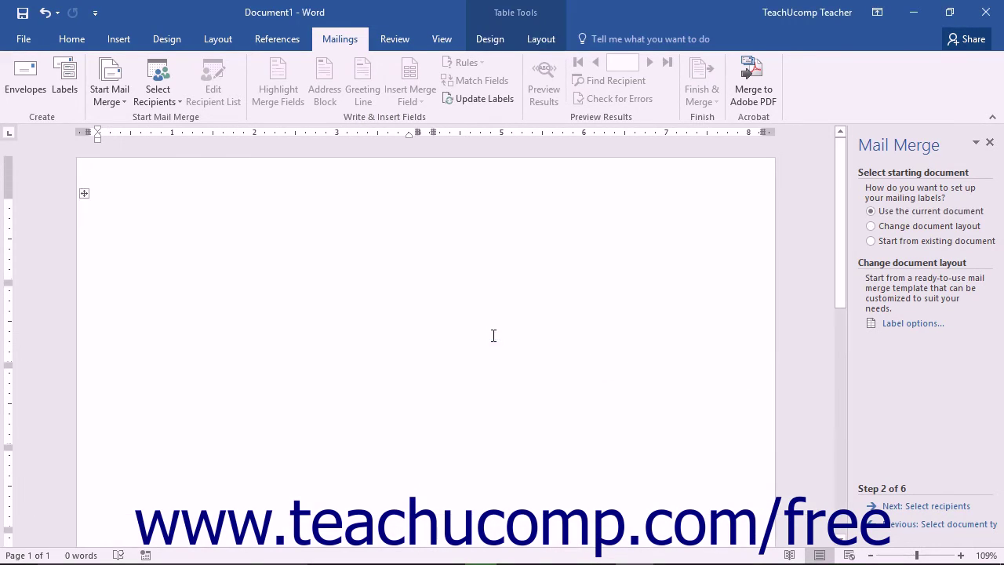
click(918, 506)
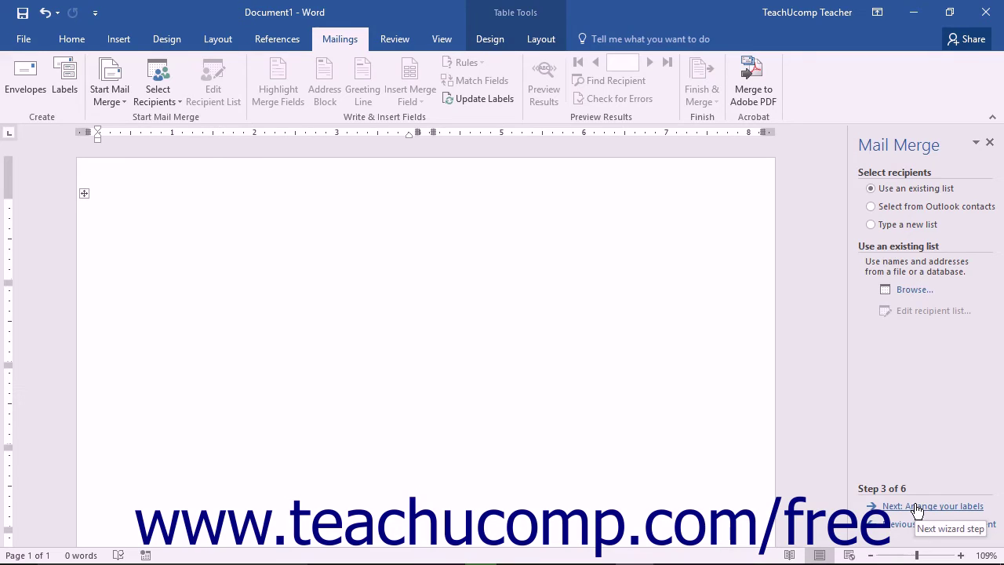
click(931, 188)
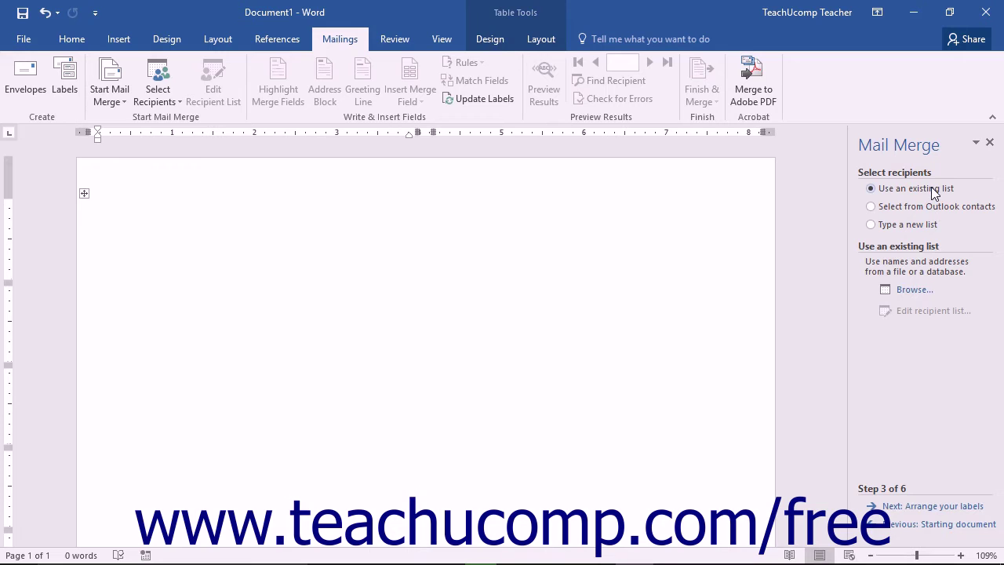
Attach the Customers$ table from the Customers workbook in Documents and review its seven companies
click(902, 287)
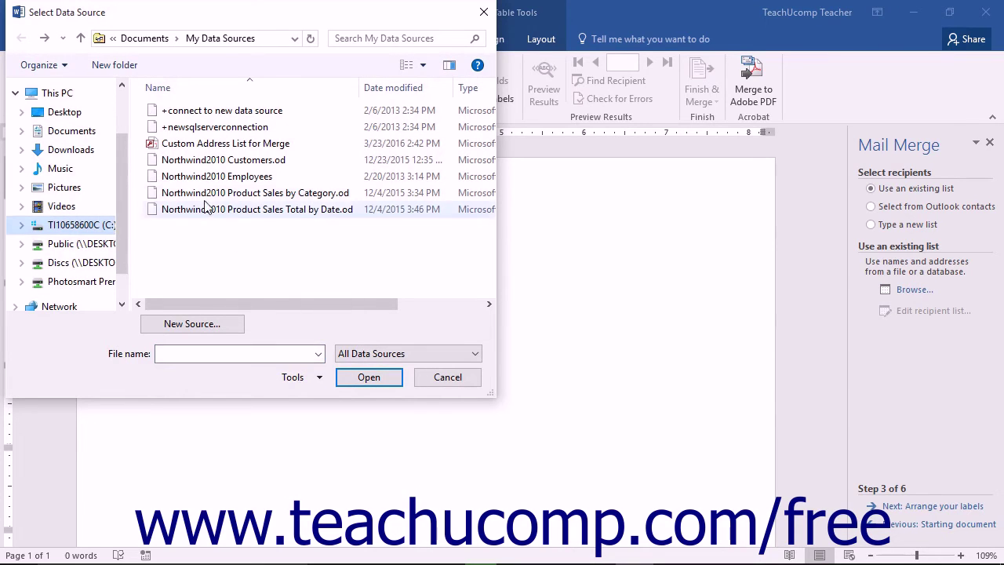
click(69, 138)
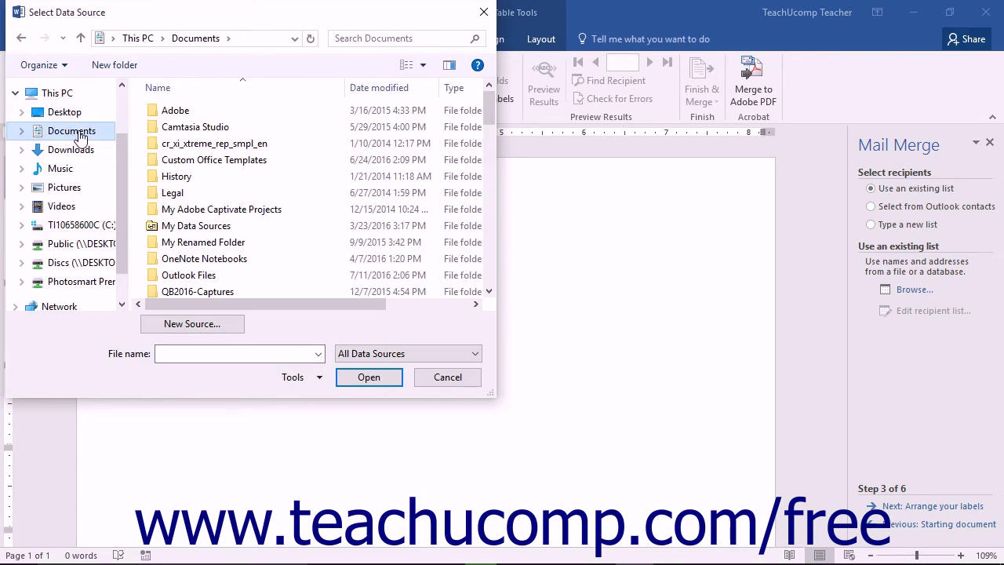
scroll(188, 165, down, 7)
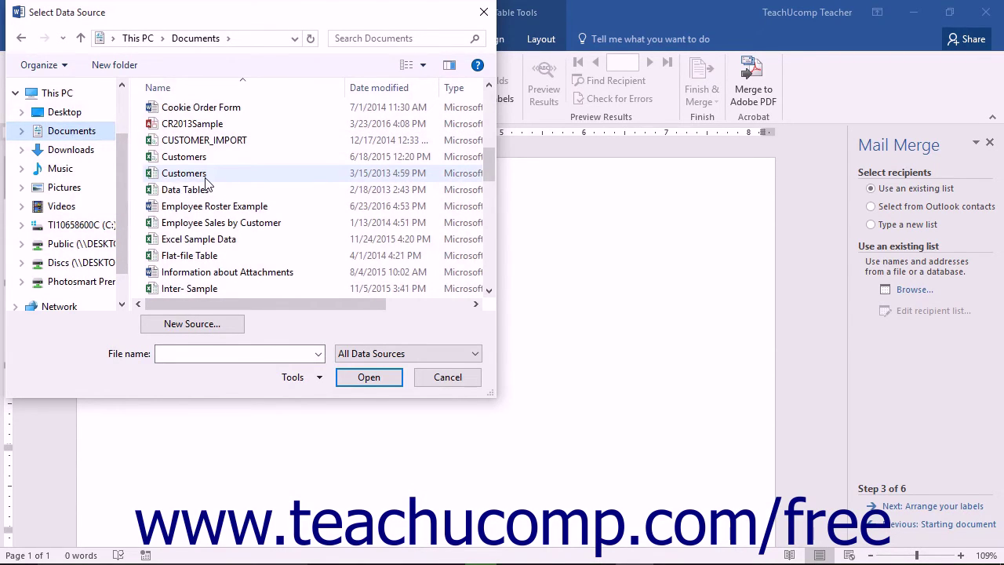
double_click(206, 175)
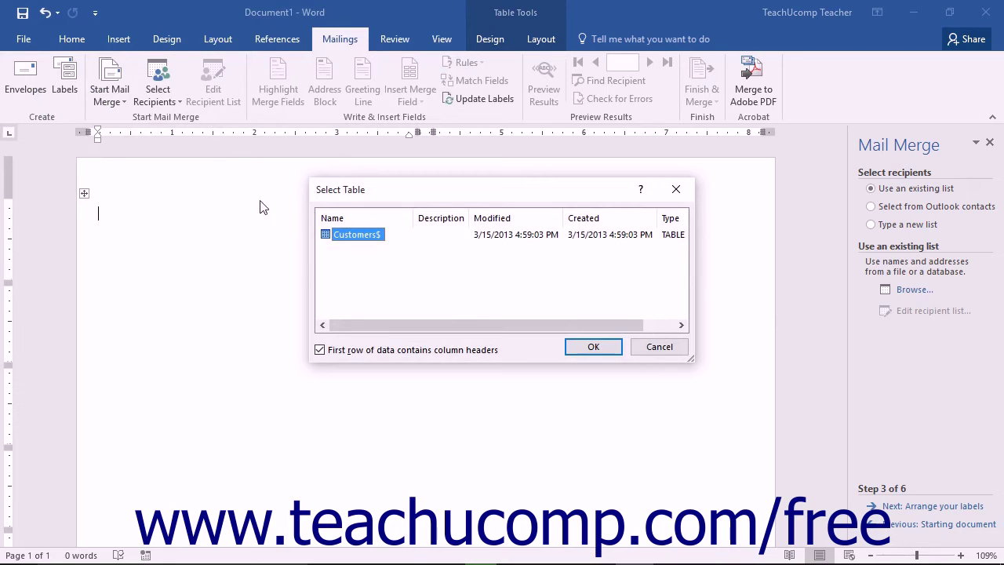
click(345, 235)
click(584, 349)
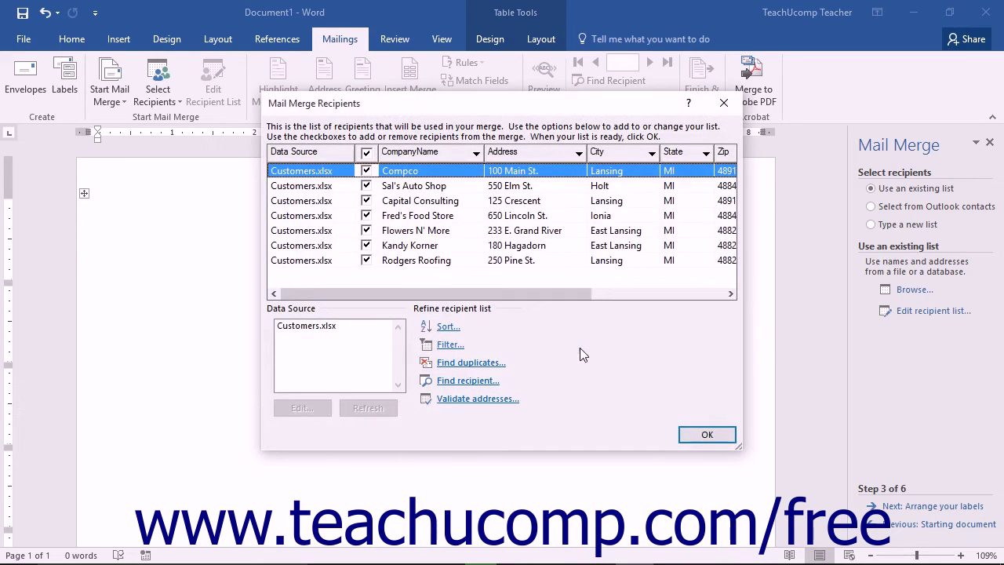
click(362, 105)
Accept the customer list, then switch recipients to the Outlook Contacts folder and accept its three contacts
click(703, 433)
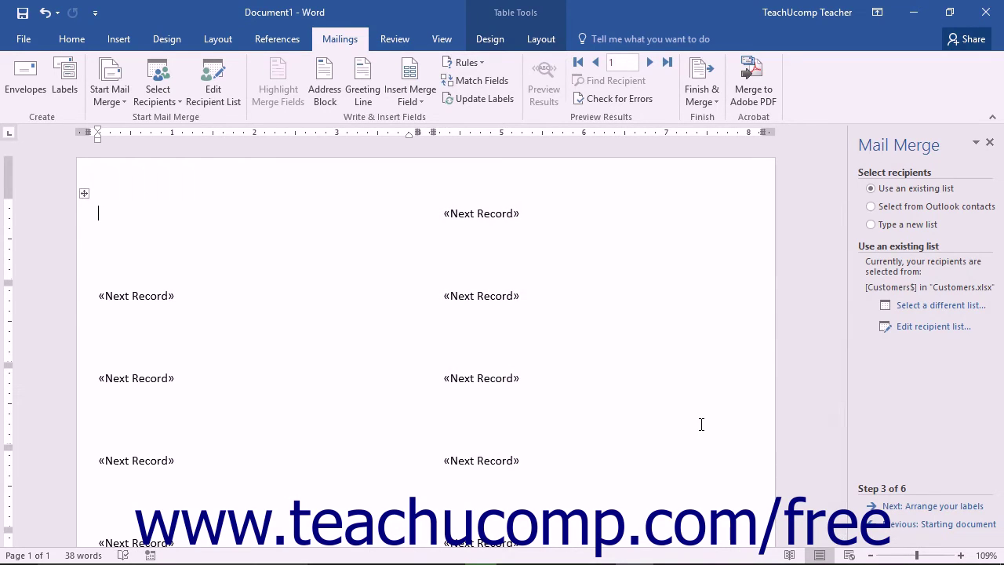
click(870, 207)
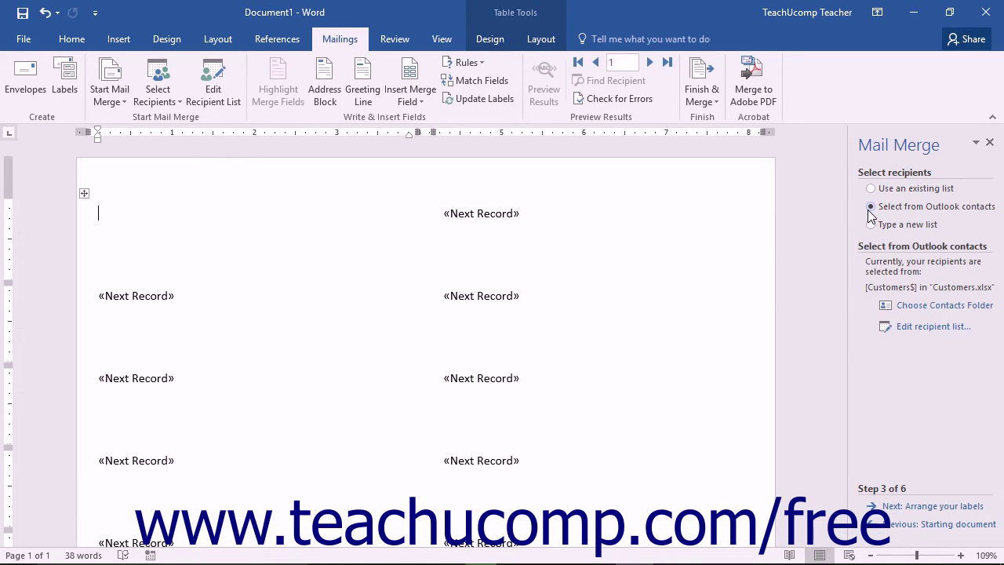
click(926, 306)
drag(741, 279, 440, 258)
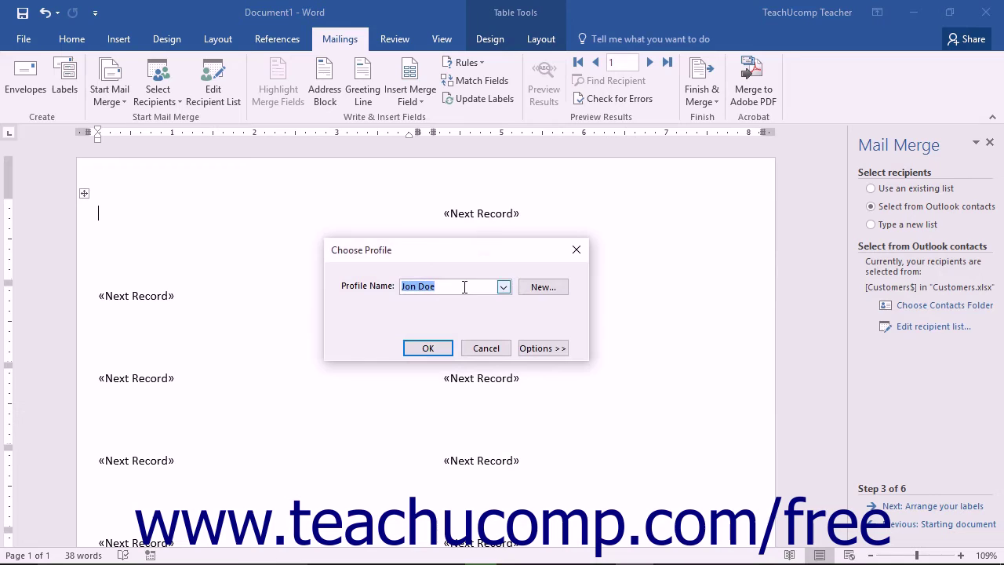
click(422, 348)
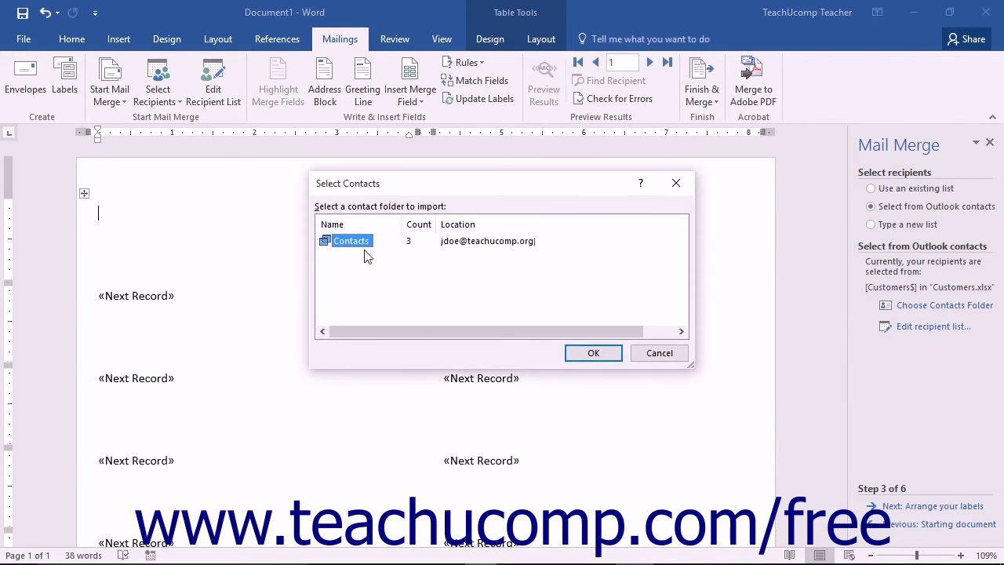
click(363, 244)
click(593, 352)
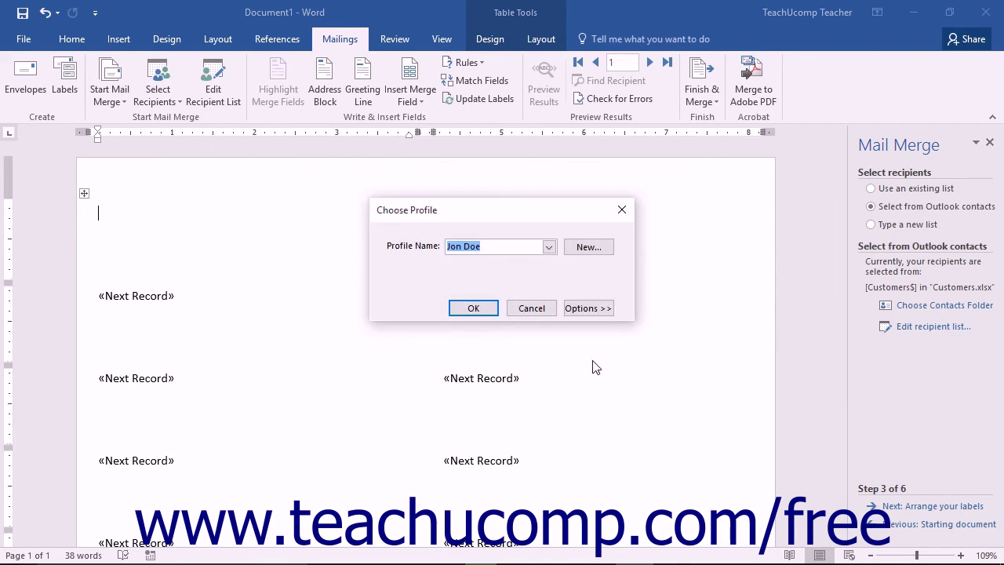
click(481, 307)
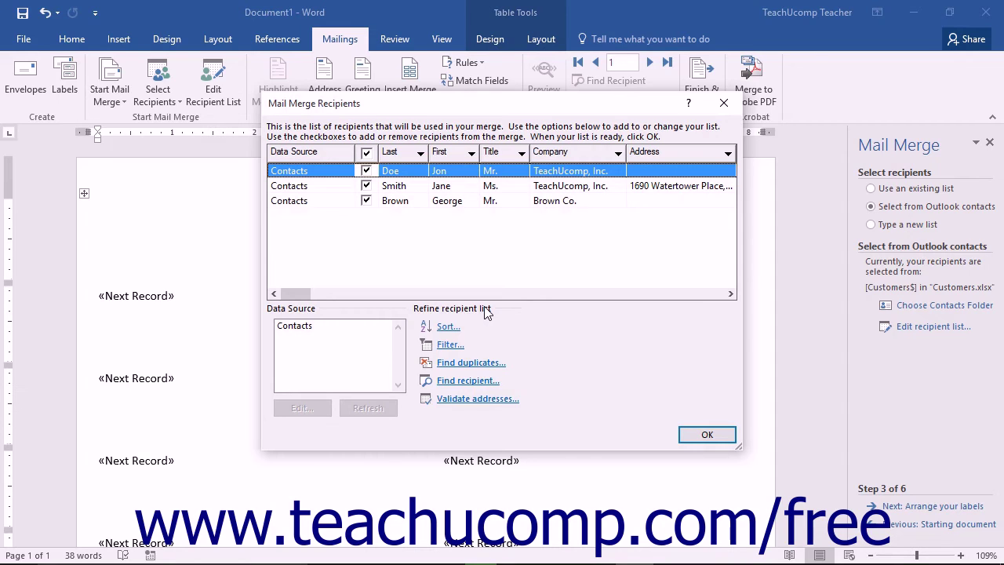
click(708, 436)
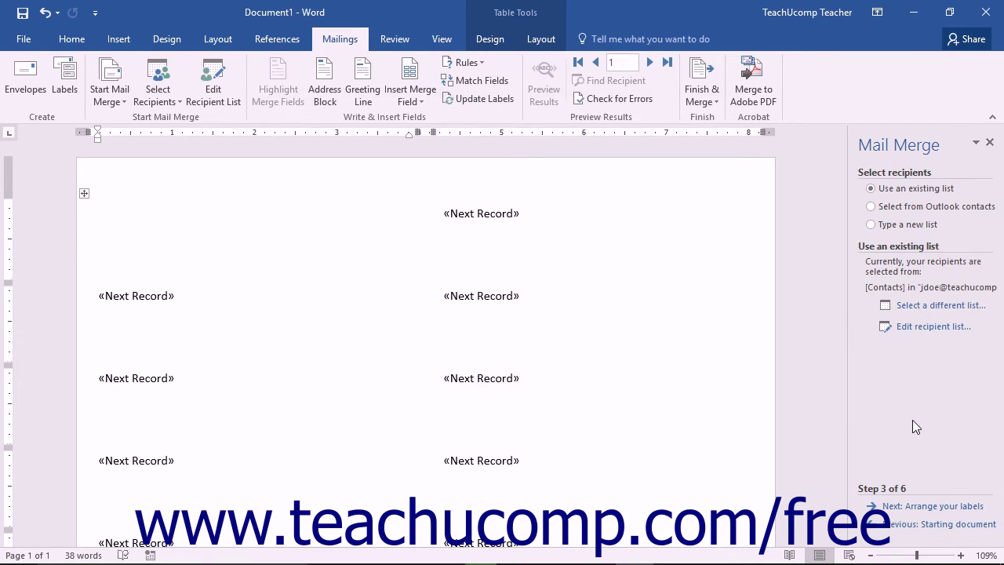
Type a new two-entry address list, save it as 'New Address List', and accept those recipients
click(916, 226)
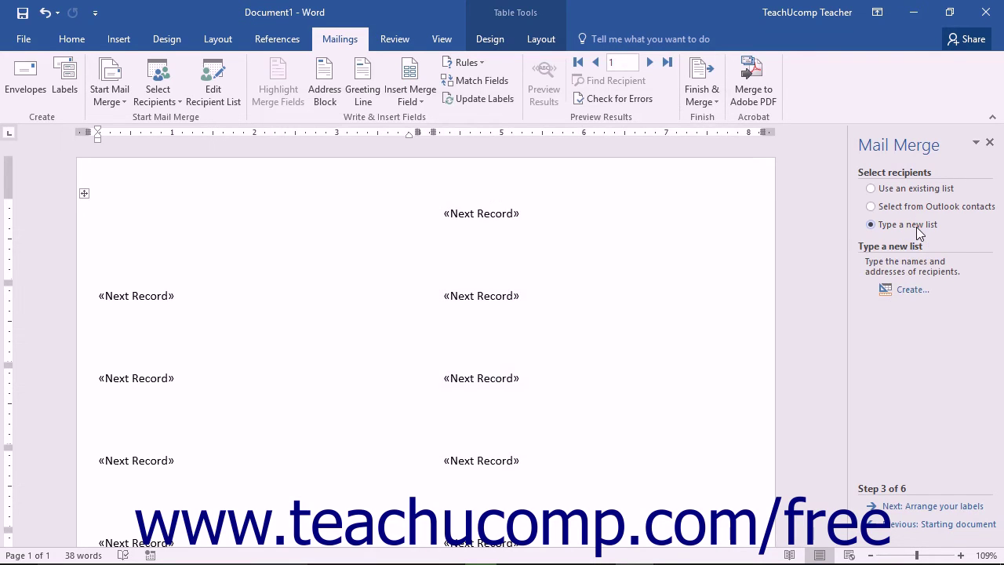
click(909, 290)
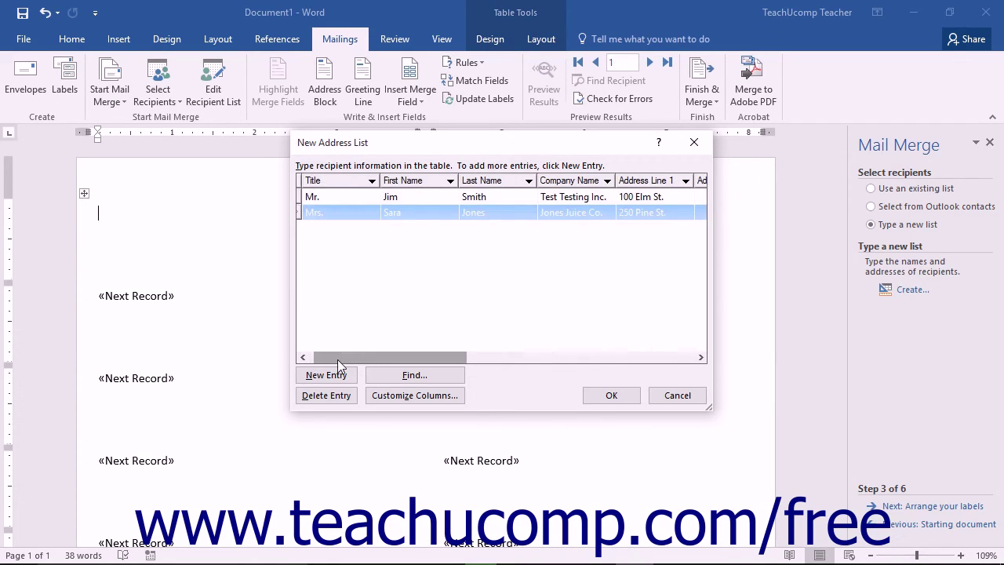
click(616, 395)
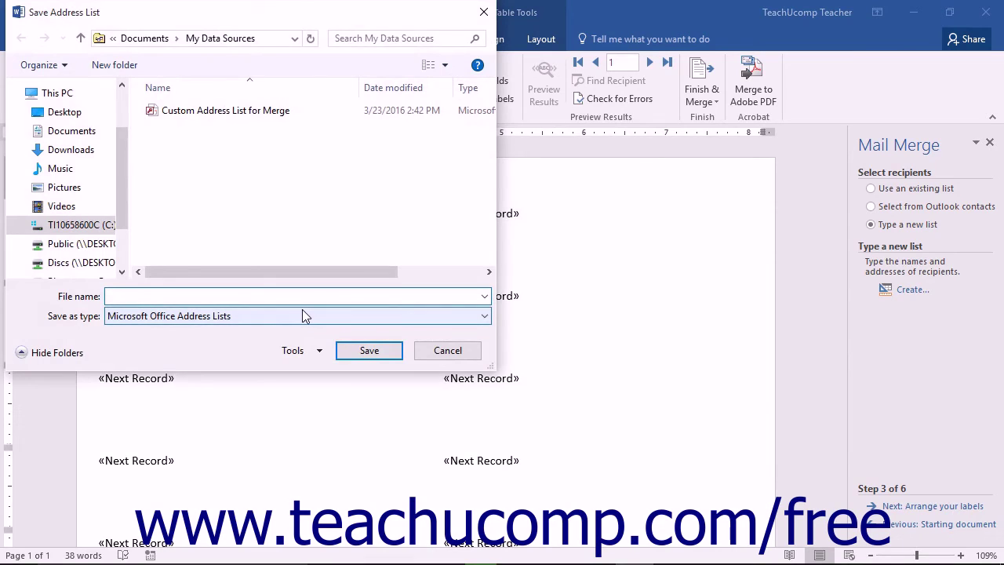
text(New Address List)
click(345, 353)
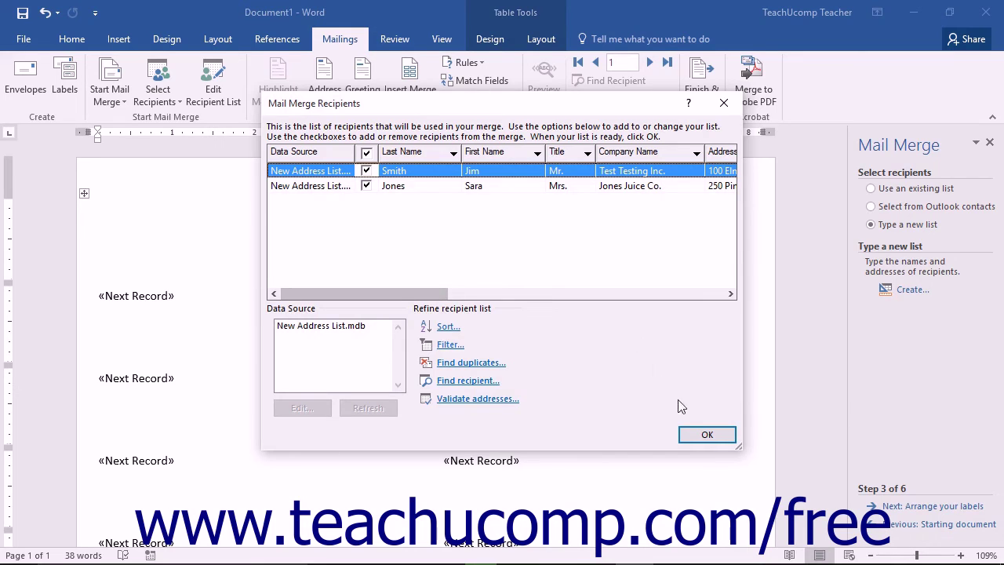
click(709, 435)
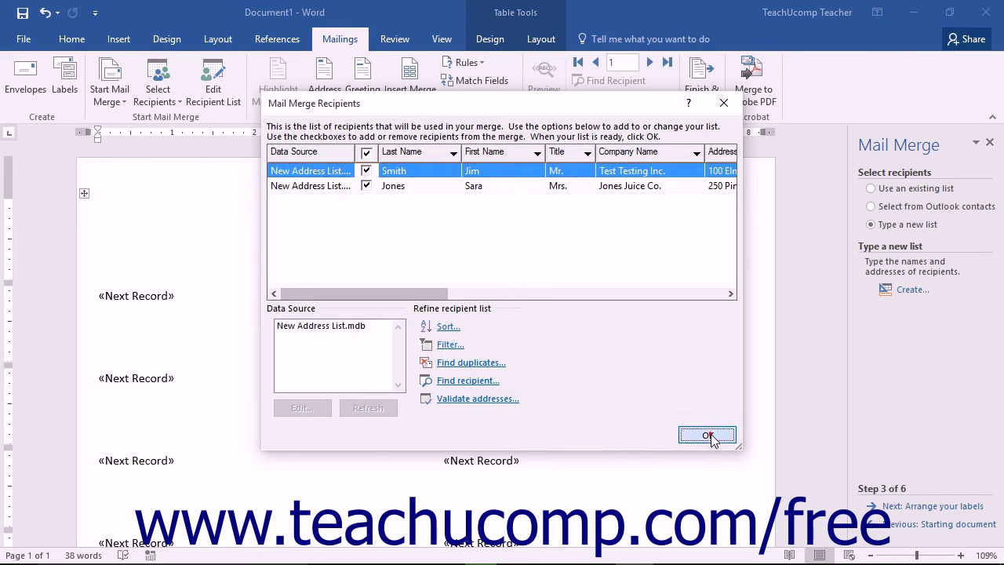
Reattach the Customers$ table from the Customers workbook and advance to step 4, arranging labels
click(913, 305)
double_click(188, 271)
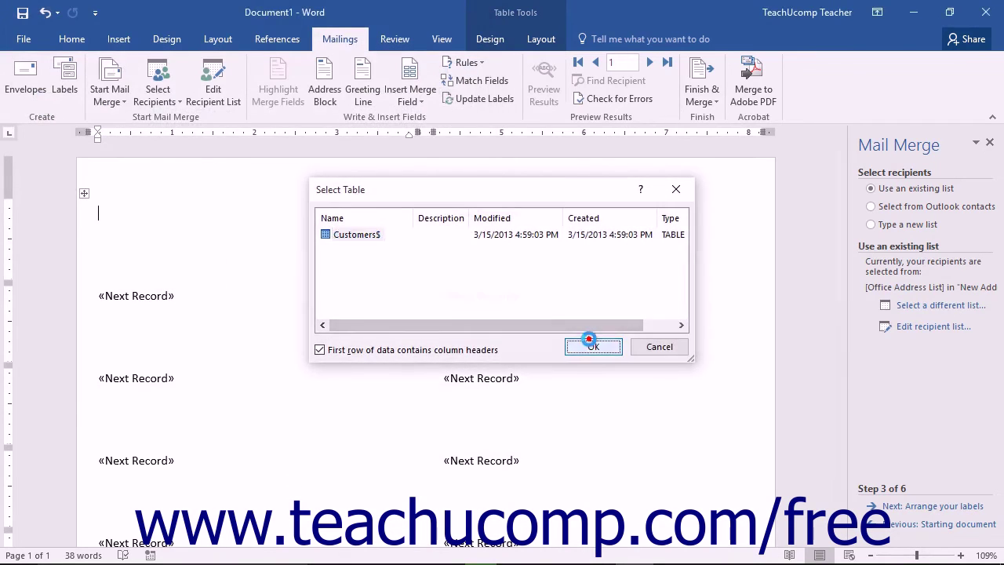
click(589, 339)
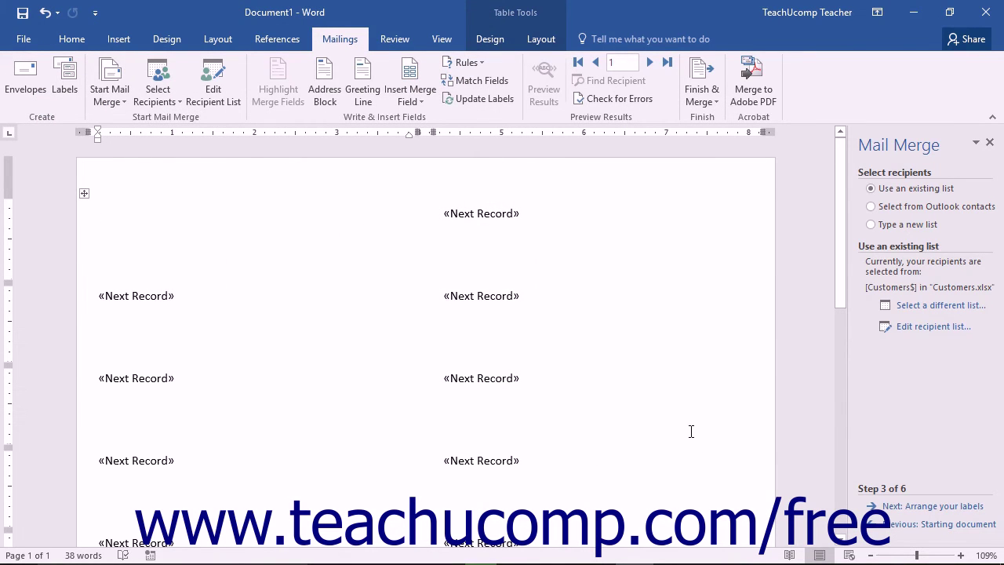
click(907, 506)
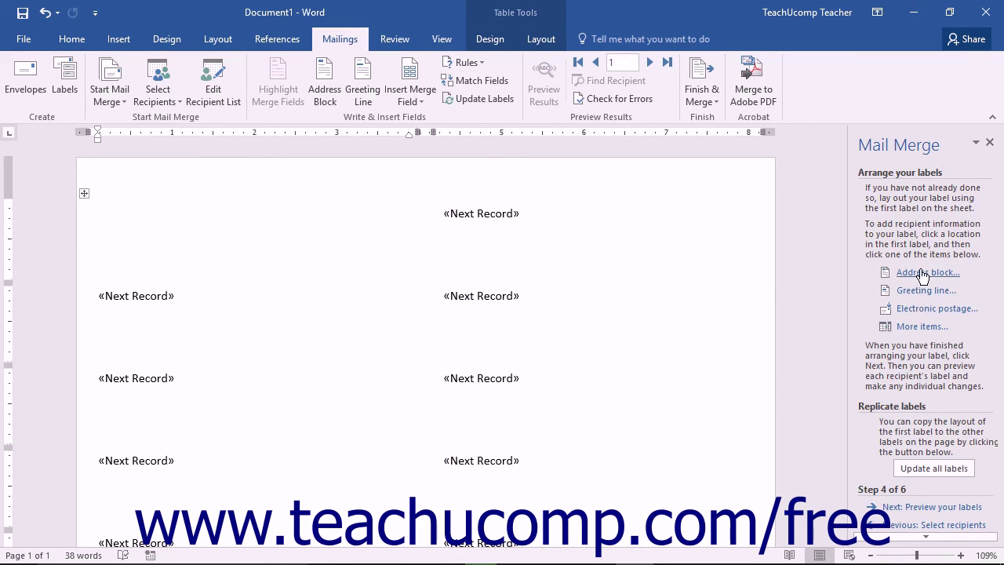
Insert a trial «CompanyName» database field into the first label, close the chooser, then undo it
click(903, 328)
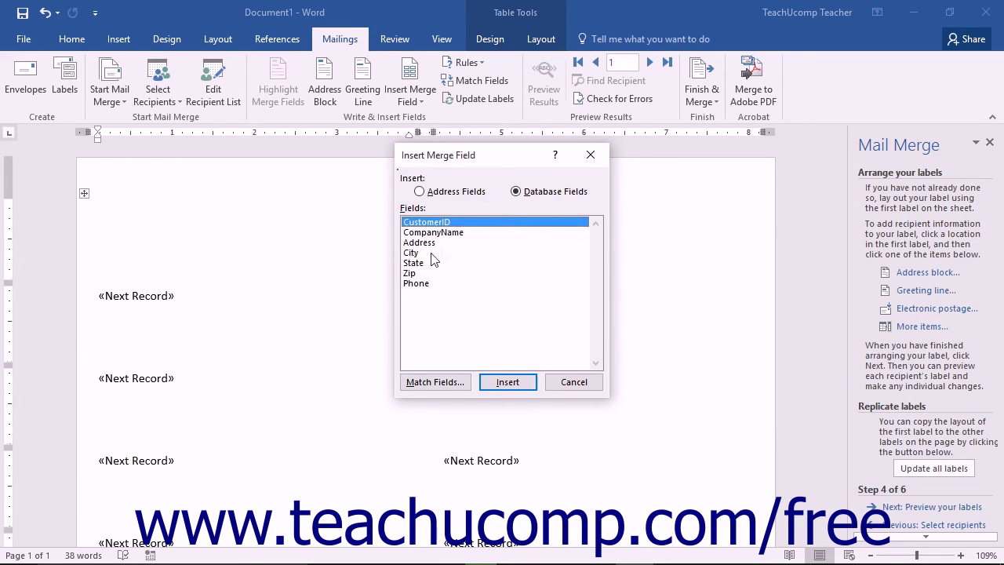
click(528, 197)
click(457, 233)
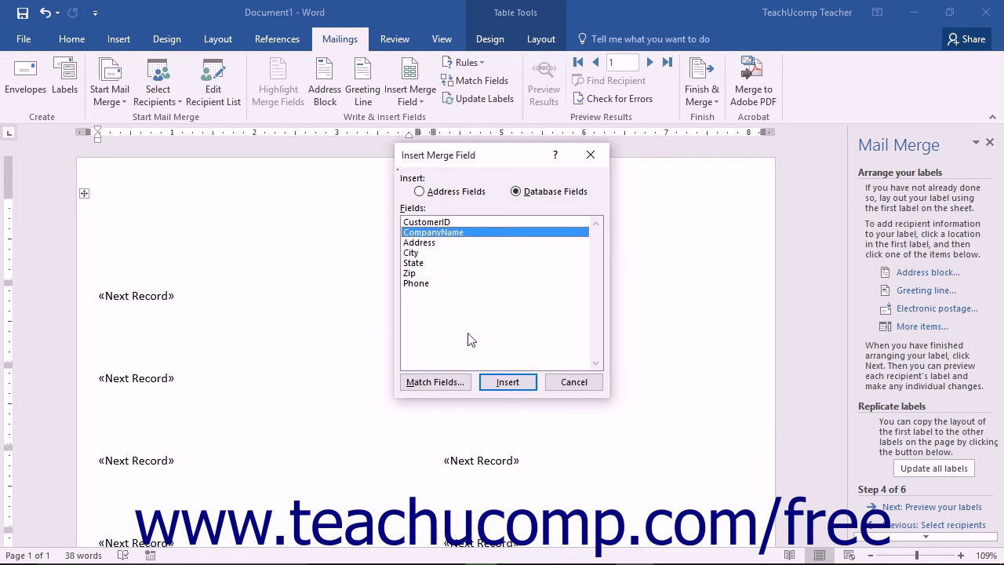
click(506, 382)
click(553, 381)
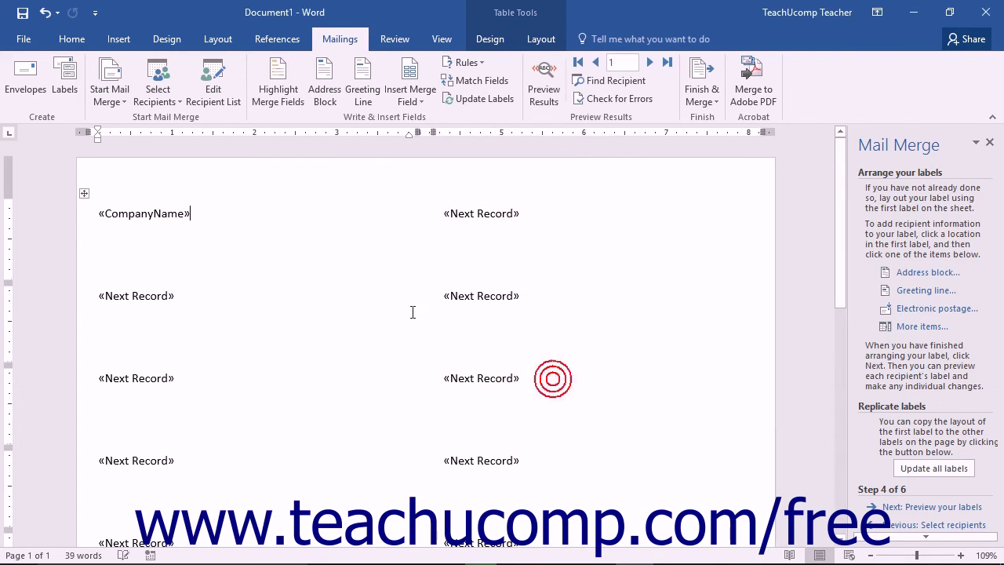
key(ctrl+z)
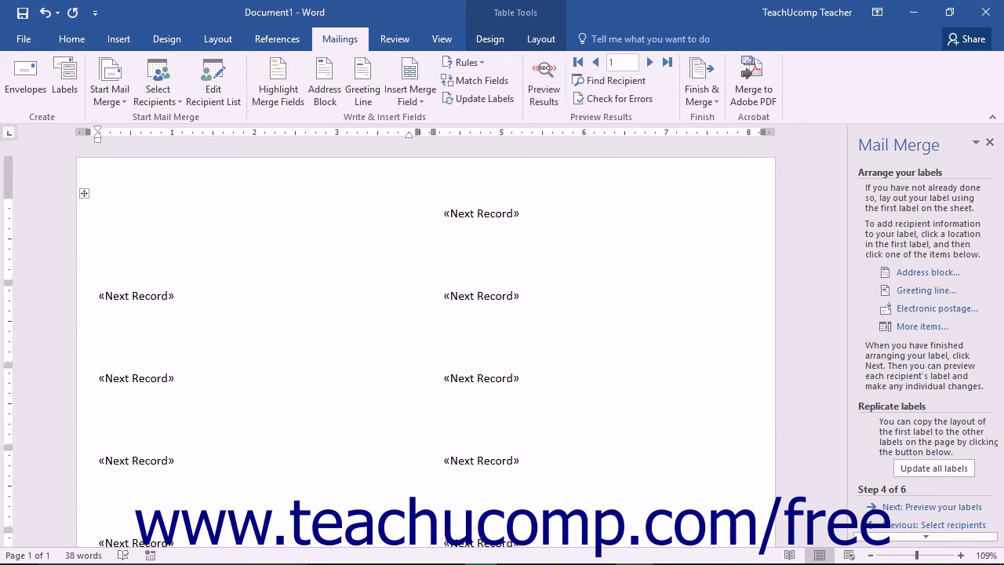
click(912, 274)
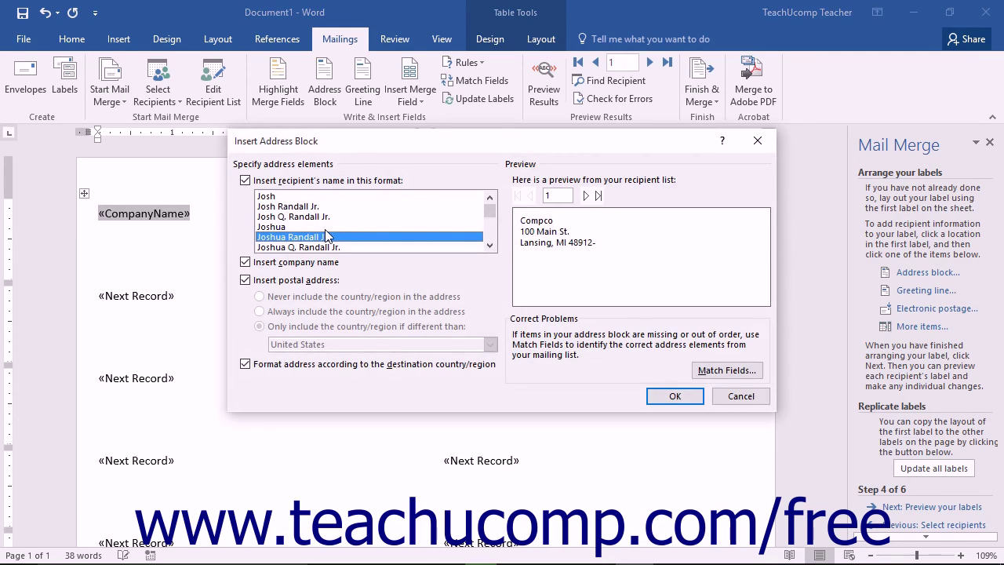
click(249, 181)
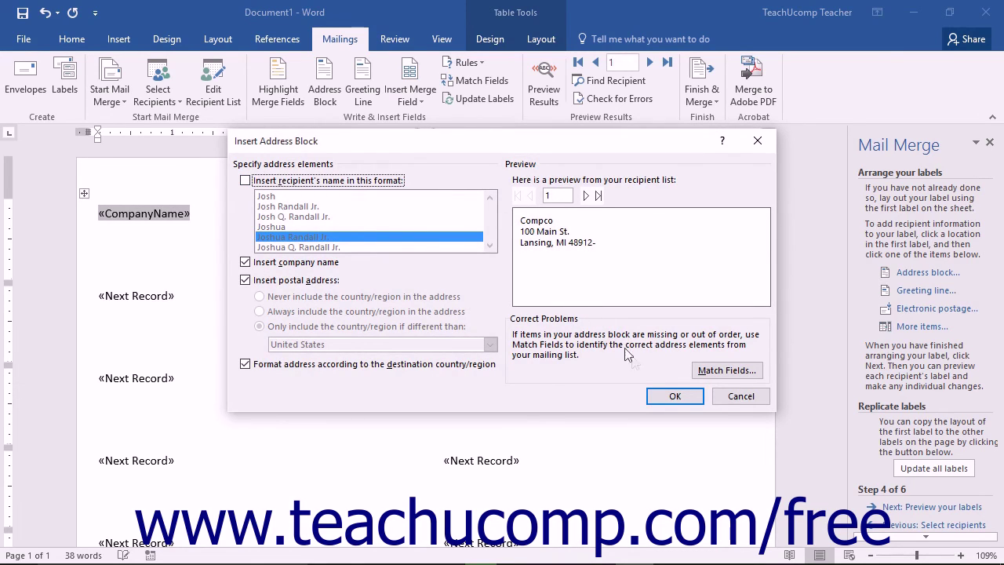
click(672, 397)
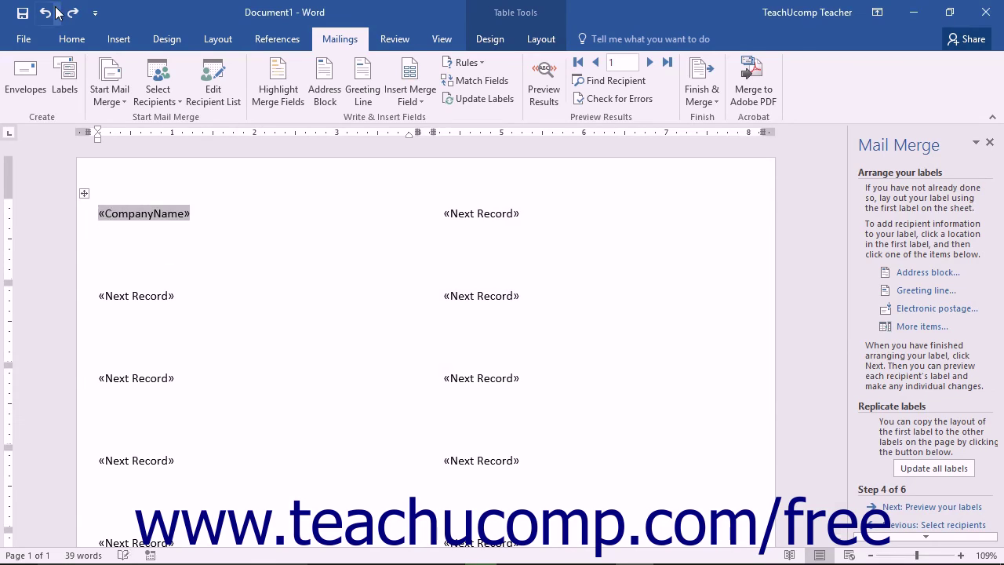
click(57, 12)
click(53, 79)
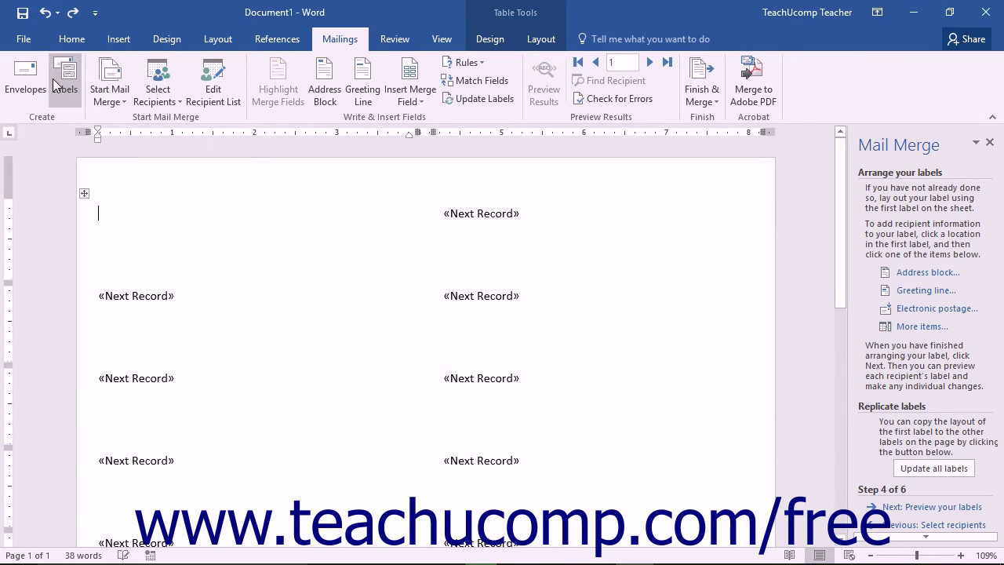
click(912, 292)
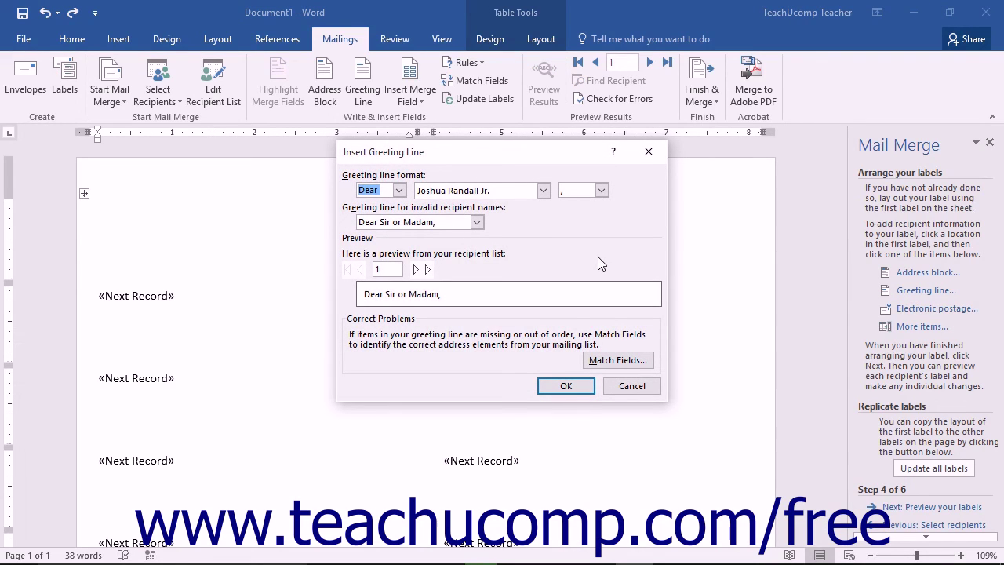
click(543, 190)
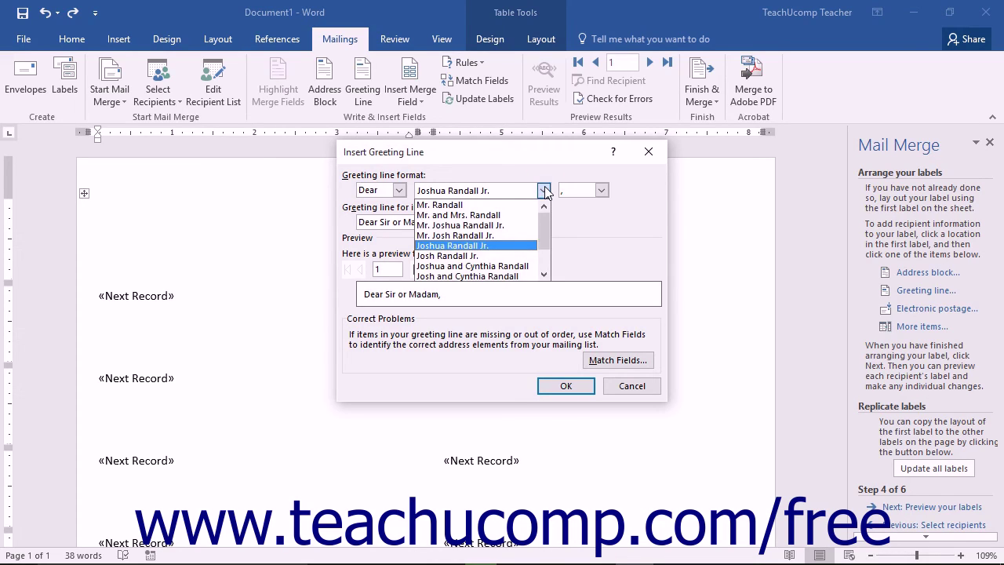
click(544, 190)
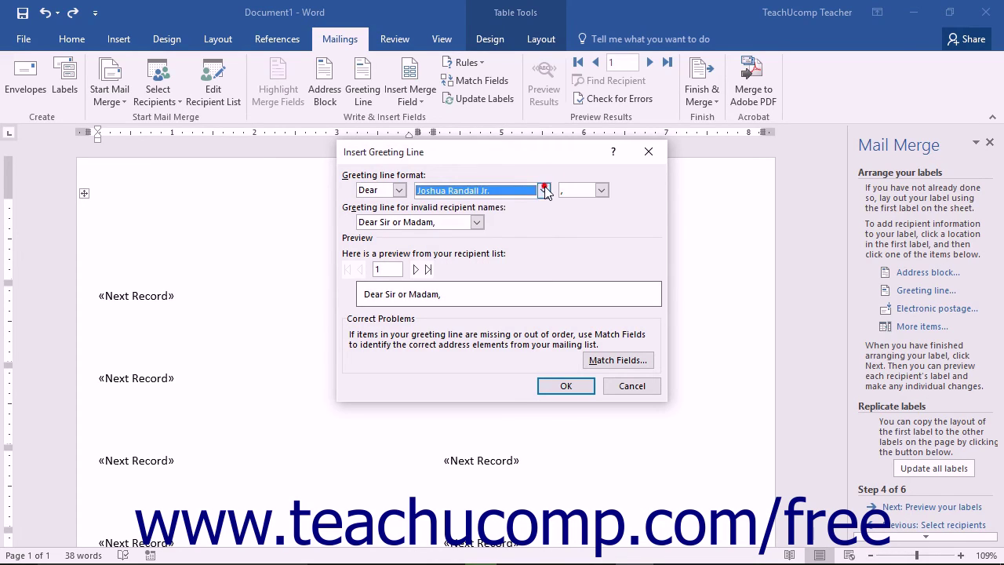
click(566, 386)
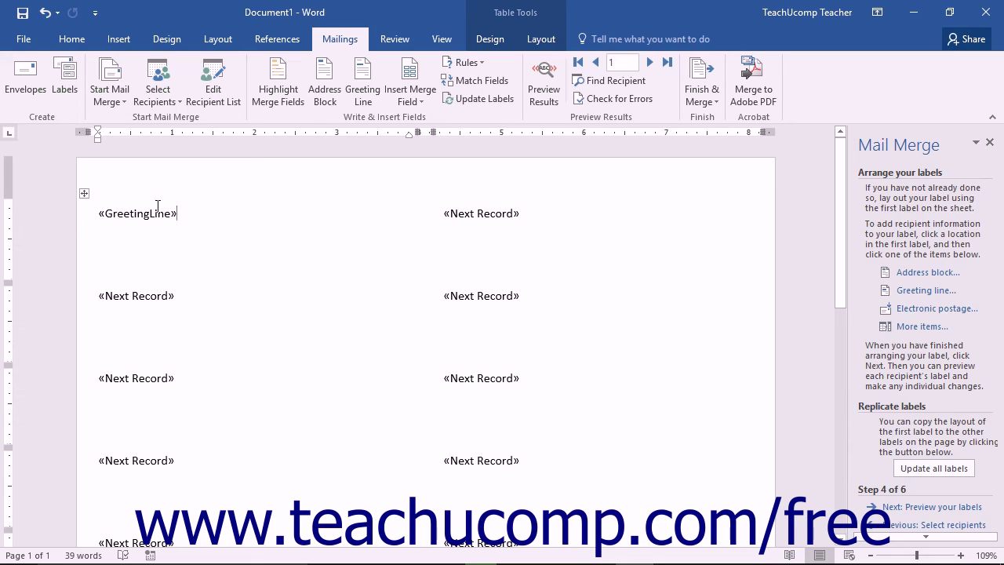
click(46, 13)
Insert the address block in the first label, update all labels, and advance to step 5's preview
click(913, 272)
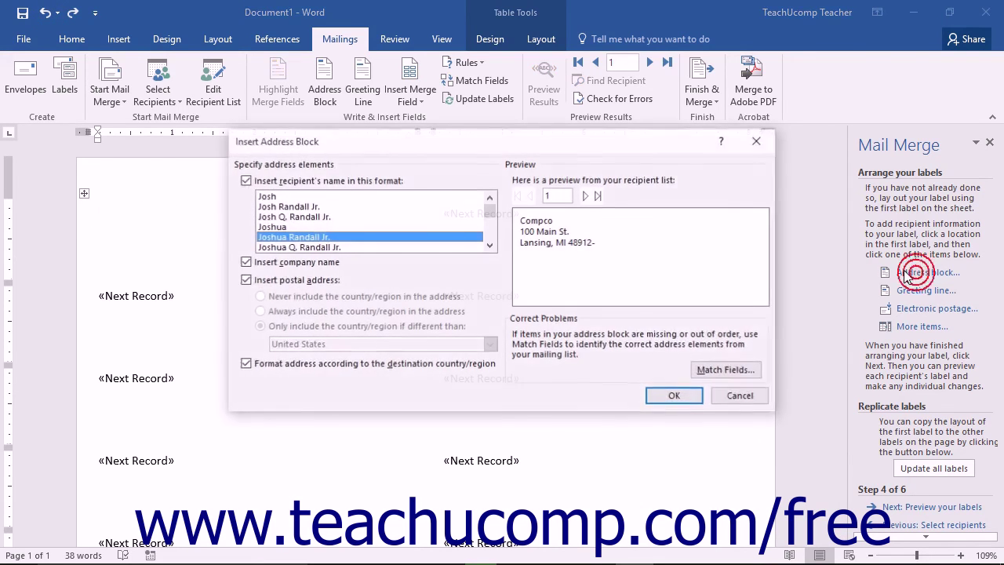
click(672, 395)
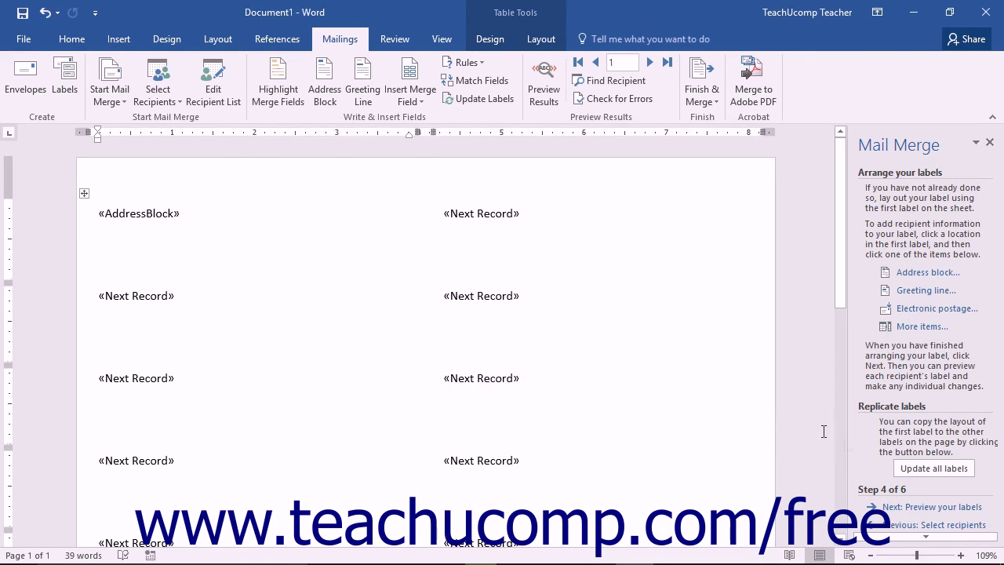
click(918, 472)
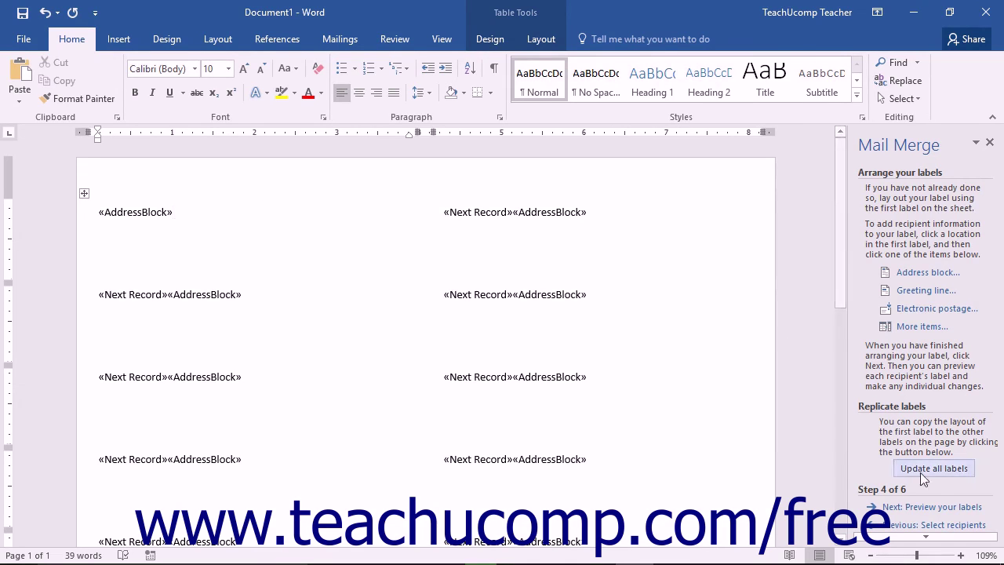
click(947, 507)
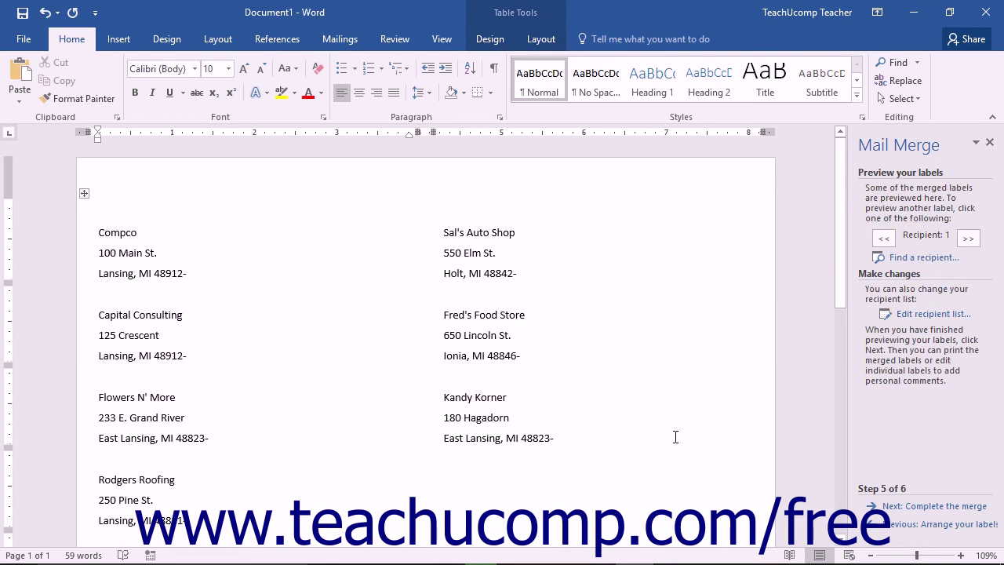
scroll(675, 437, down, 3)
scroll(675, 436, up, 3)
click(965, 237)
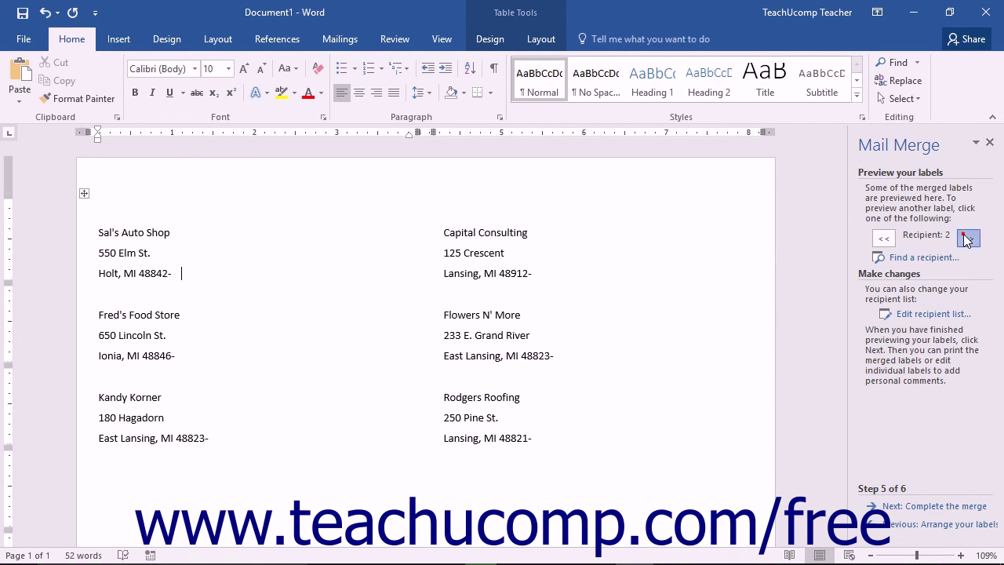
click(964, 238)
click(884, 239)
click(884, 239)
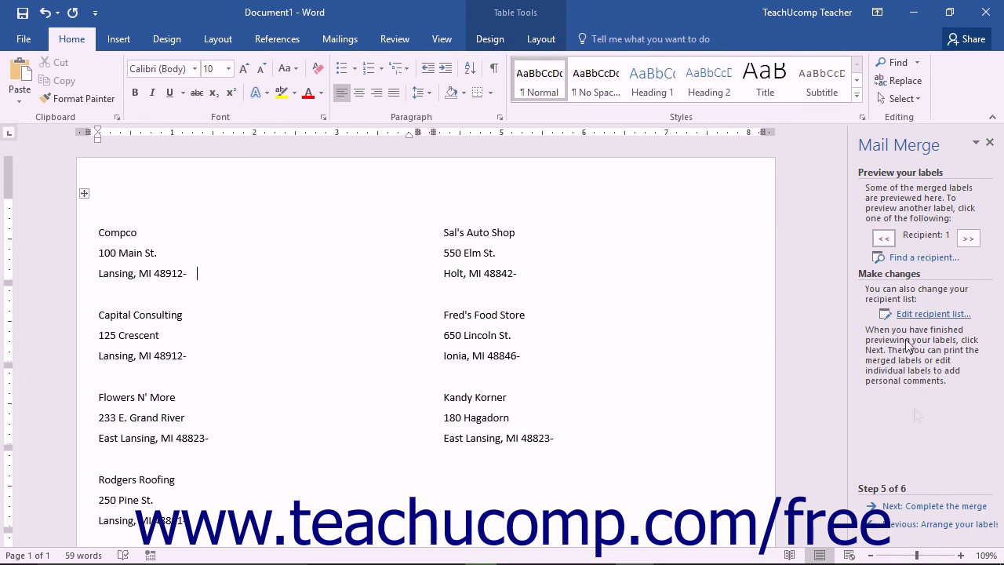
Reach step 6, check then cancel the Print merge options, and open Edit individual labels
click(933, 507)
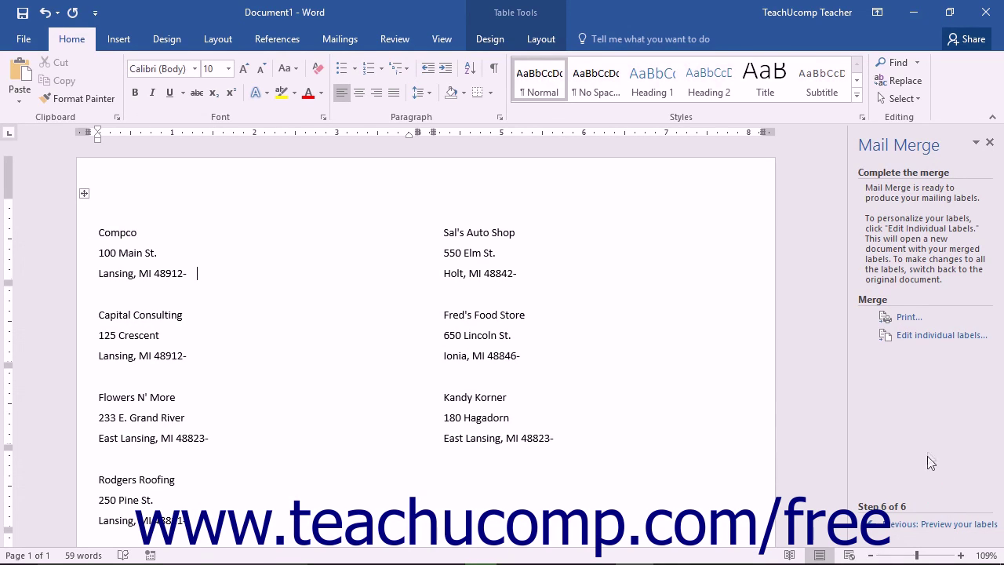
click(908, 317)
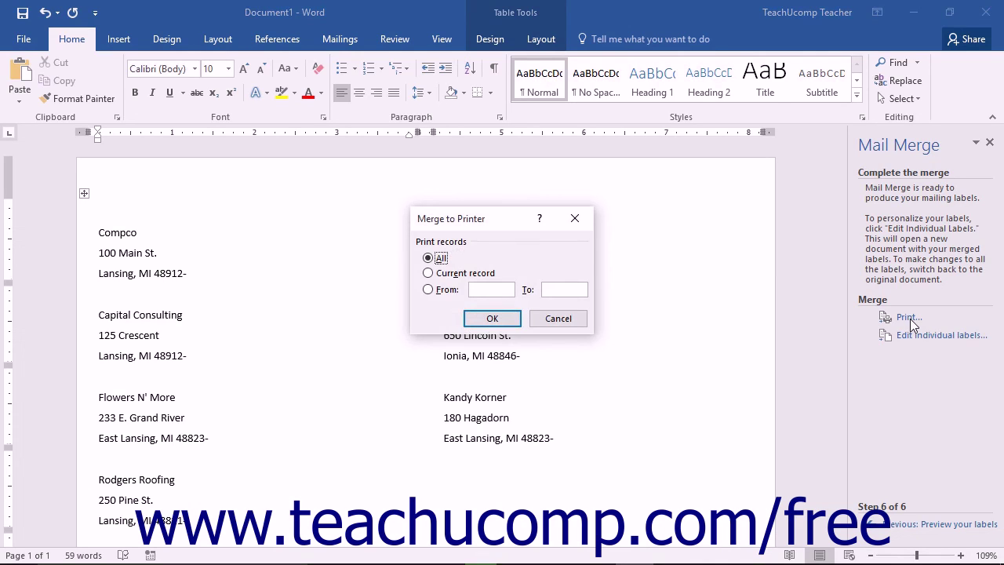
click(435, 257)
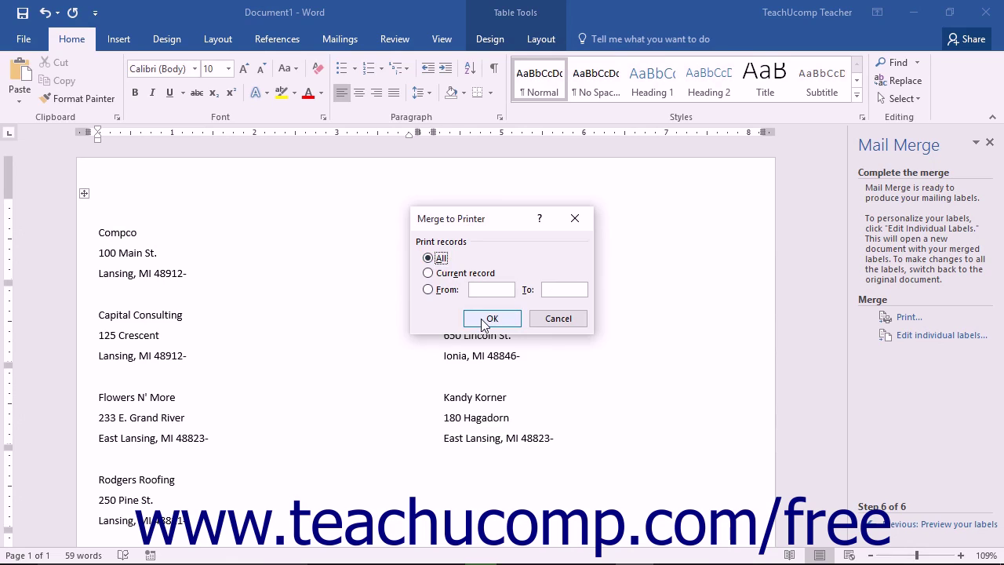
click(555, 319)
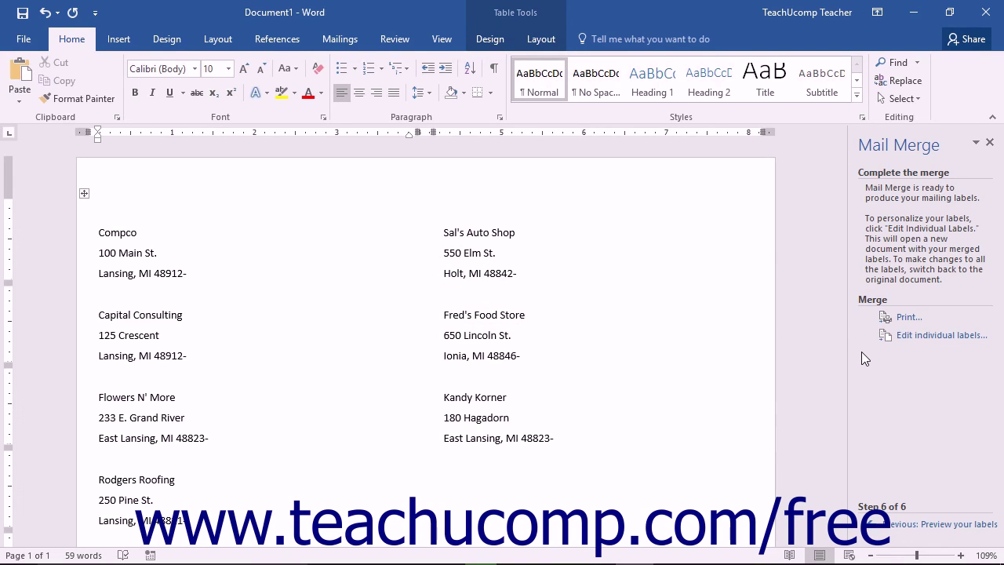
click(919, 336)
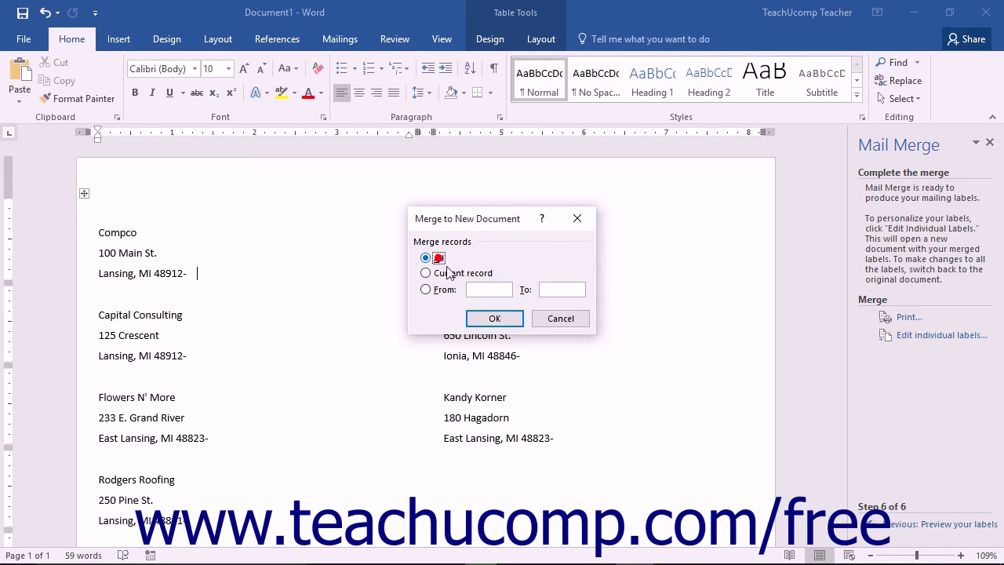
Merge all records into the new Labels1 document and review the merged customer addresses
click(495, 318)
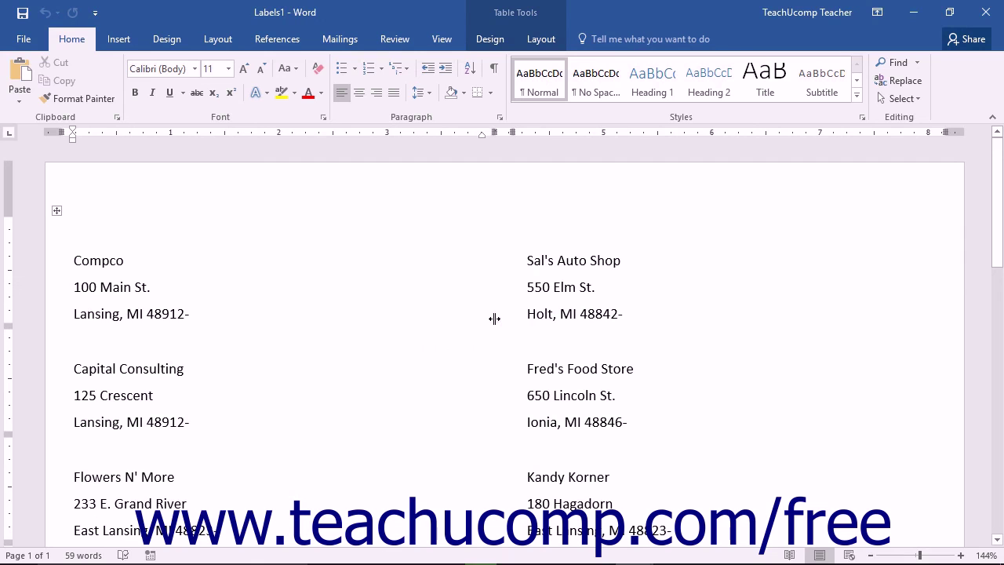
scroll(451, 401, down, 1)
scroll(451, 402, down, 3)
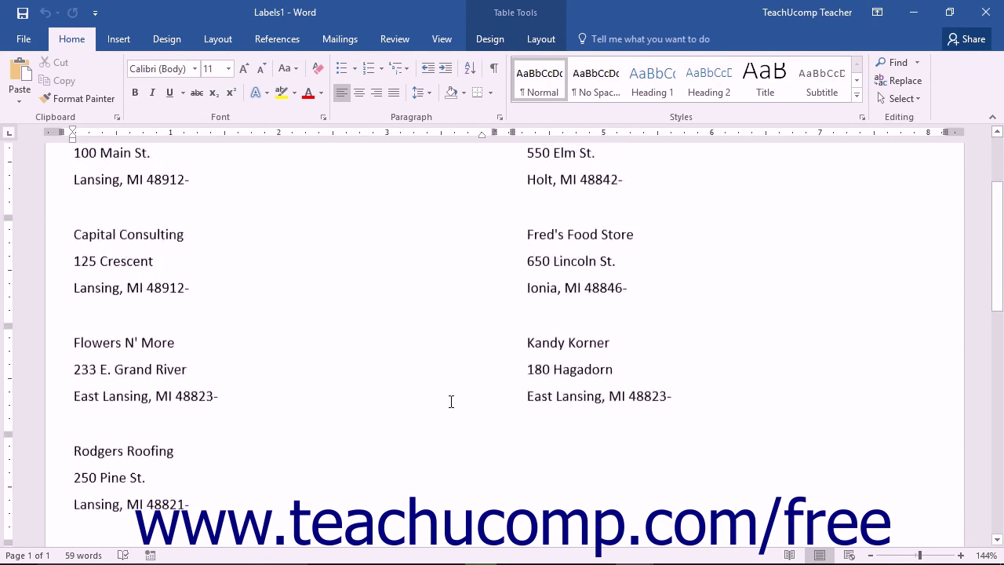
scroll(451, 401, up, 4)
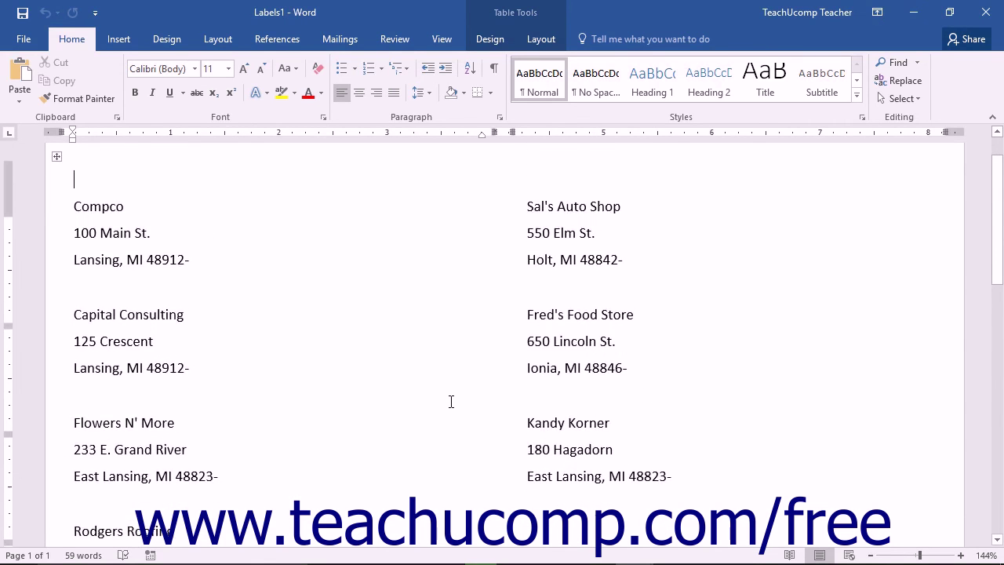
click(197, 314)
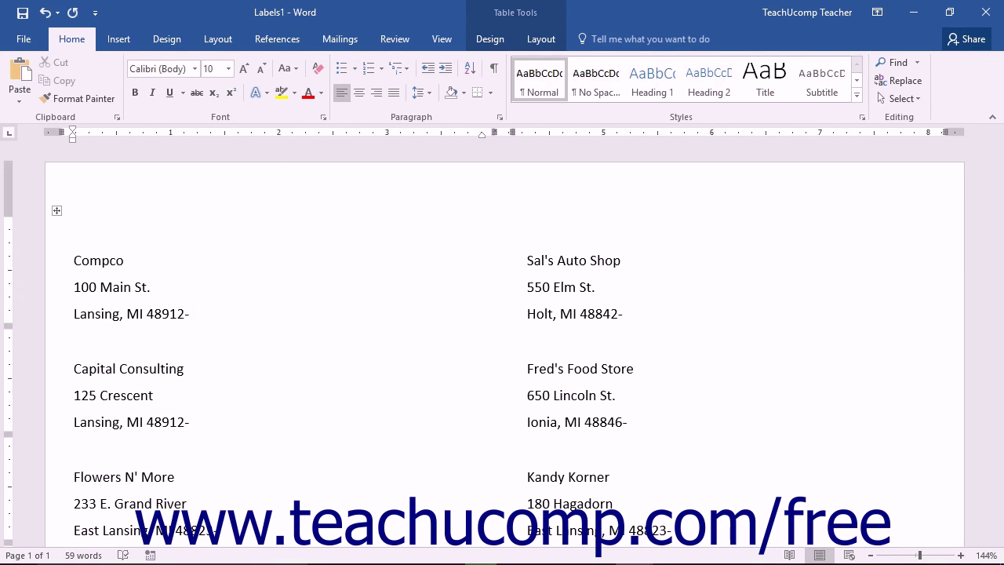